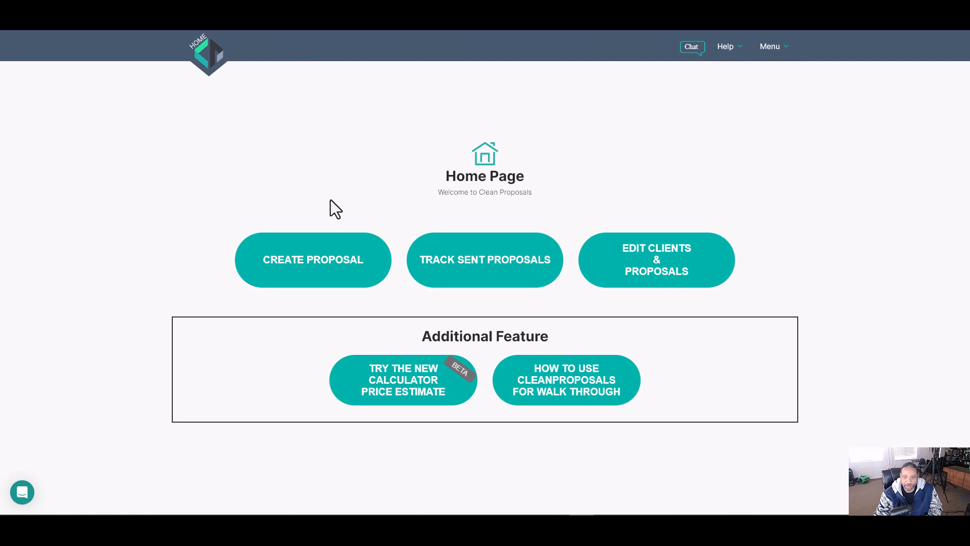
Step: Start a new proposal for the existing prospect Fake Company at its saved address
{"action": "left_click", "coordinate": [335, 263]}
{"action": "left_click", "coordinate": [448, 261]}
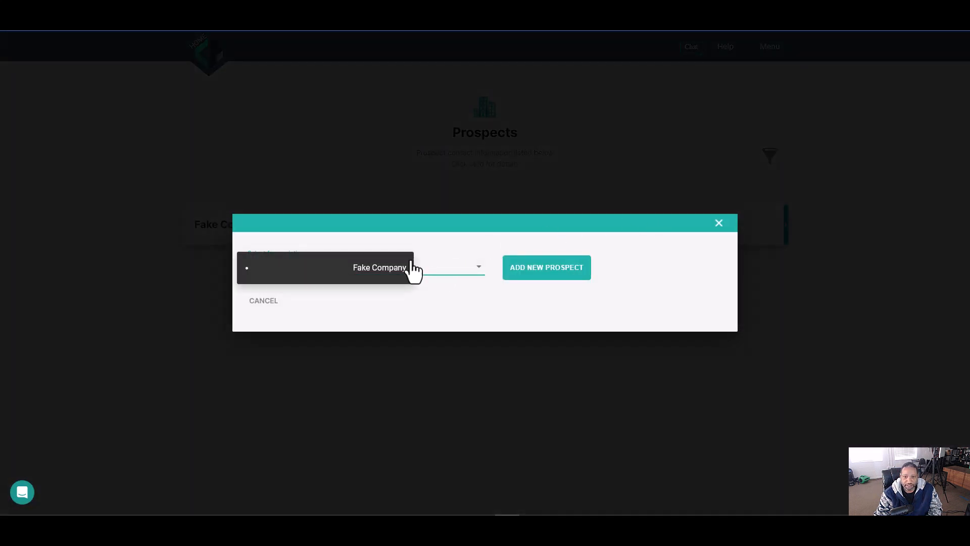
{"action": "left_click", "coordinate": [381, 273]}
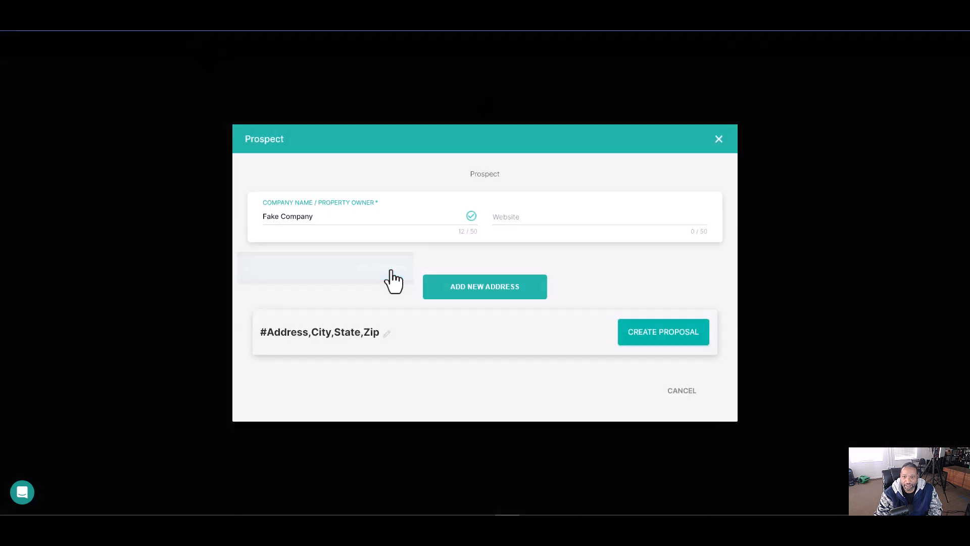
{"action": "left_click", "coordinate": [677, 346]}
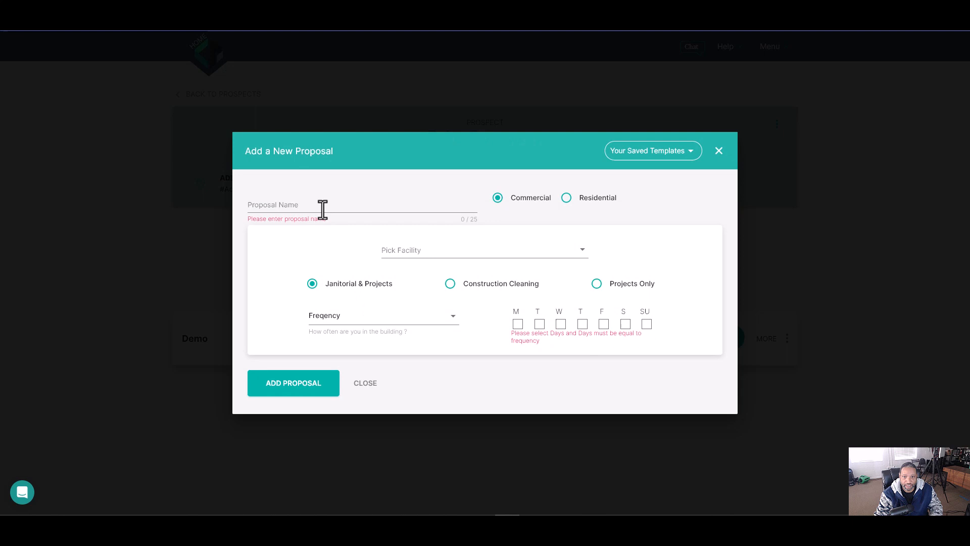
Step: Name the proposal "Bidding by Sq. Ft" and pick Office Space as the facility
{"action": "left_click", "coordinate": [322, 210]}
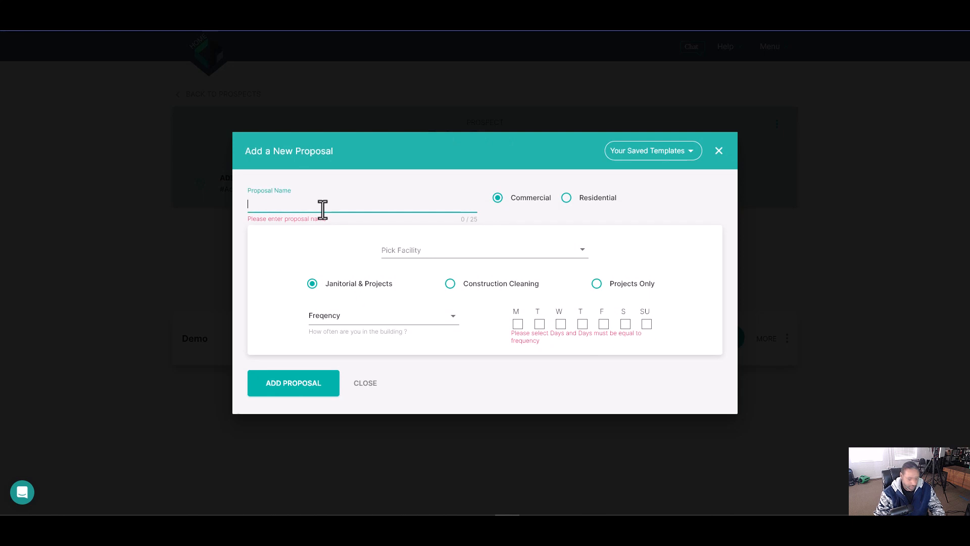
{"action": "type", "text": "Bidding by "}
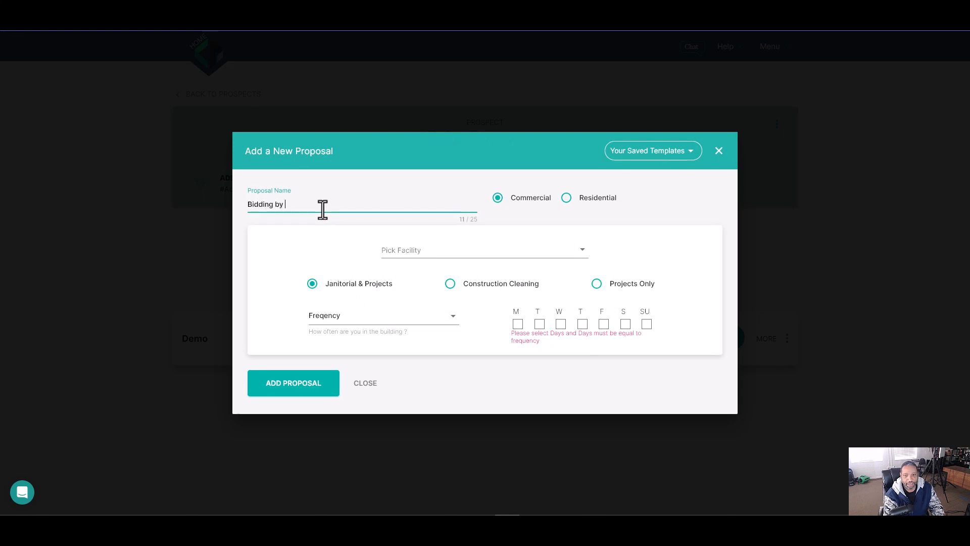
{"action": "type", "text": "Sq. Ft"}
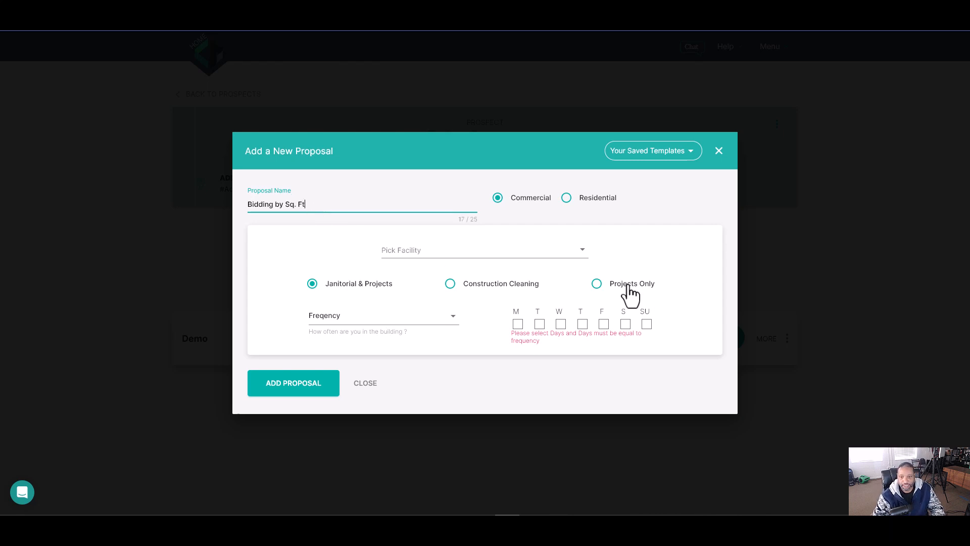
{"action": "left_click", "coordinate": [494, 250]}
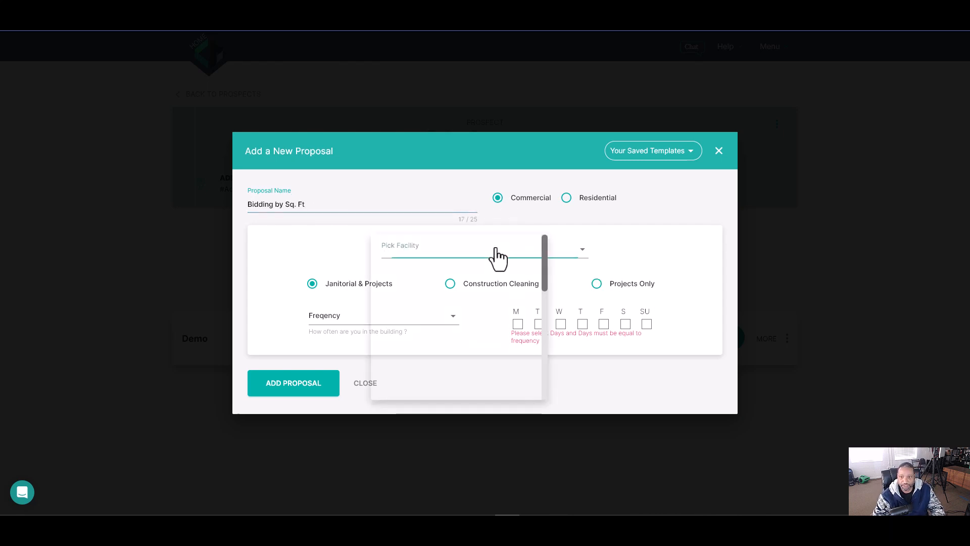
{"action": "left_click_drag", "start_coordinate": [544, 260], "coordinate": [546, 353]}
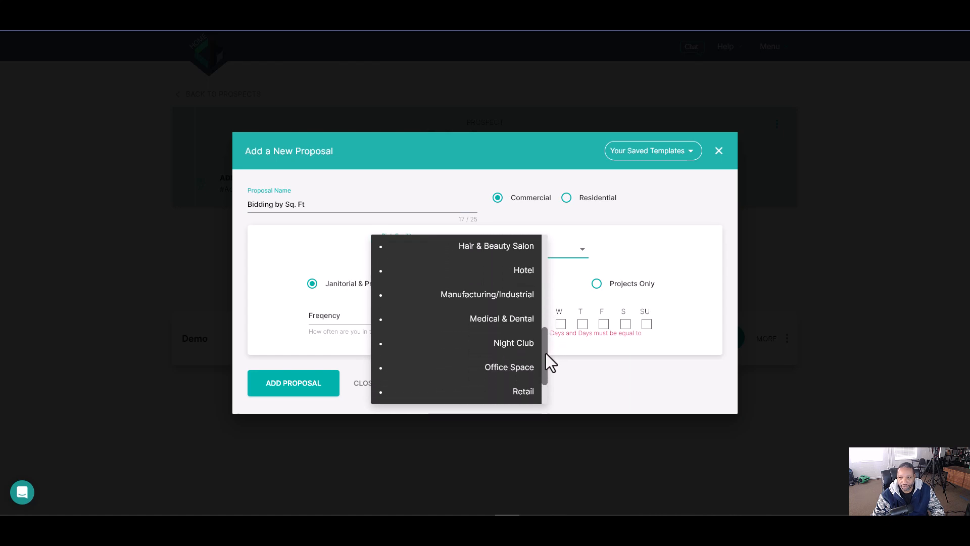
{"action": "left_click", "coordinate": [520, 382]}
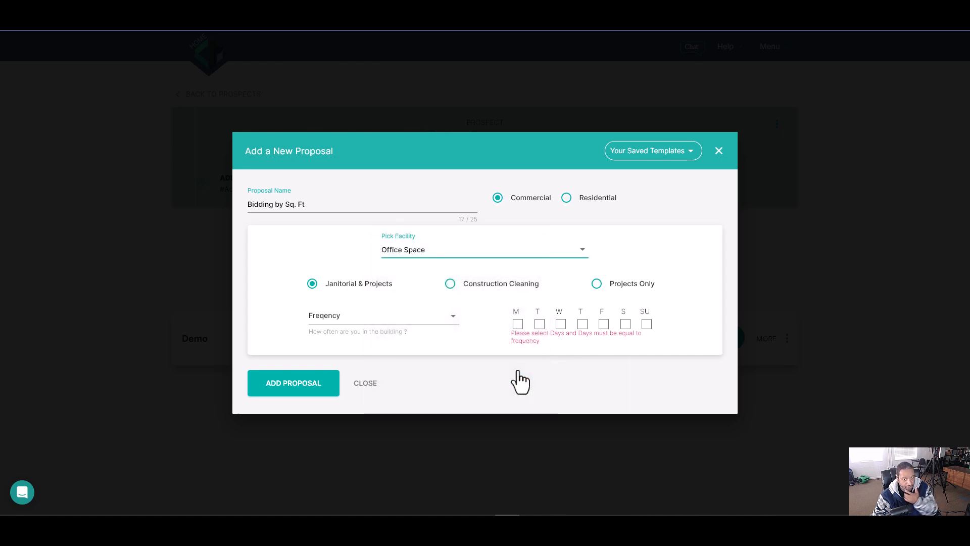
Step: Set the cleaning frequency to 5 x Week on Monday through Friday and add the proposal
{"action": "left_click", "coordinate": [450, 329]}
{"action": "left_click", "coordinate": [453, 413]}
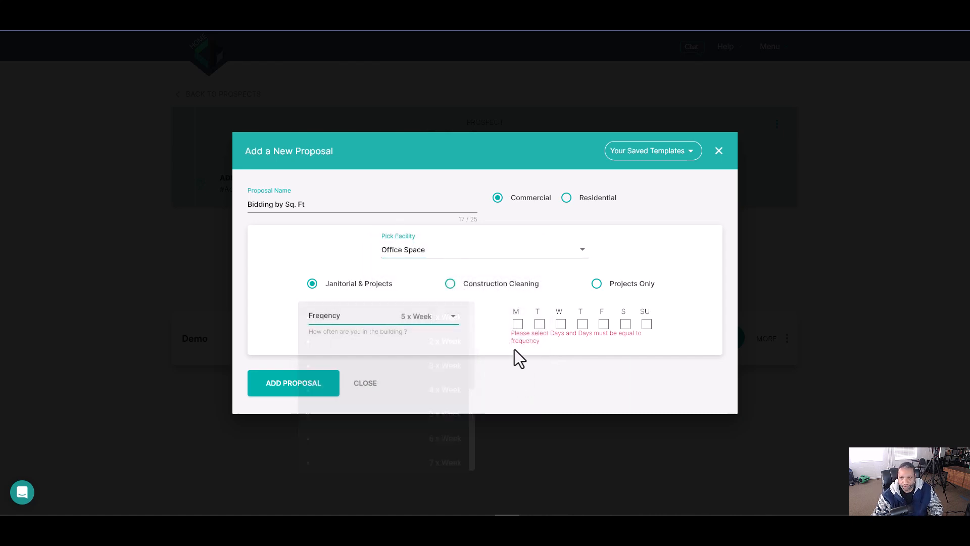
{"action": "left_click", "coordinate": [517, 325]}
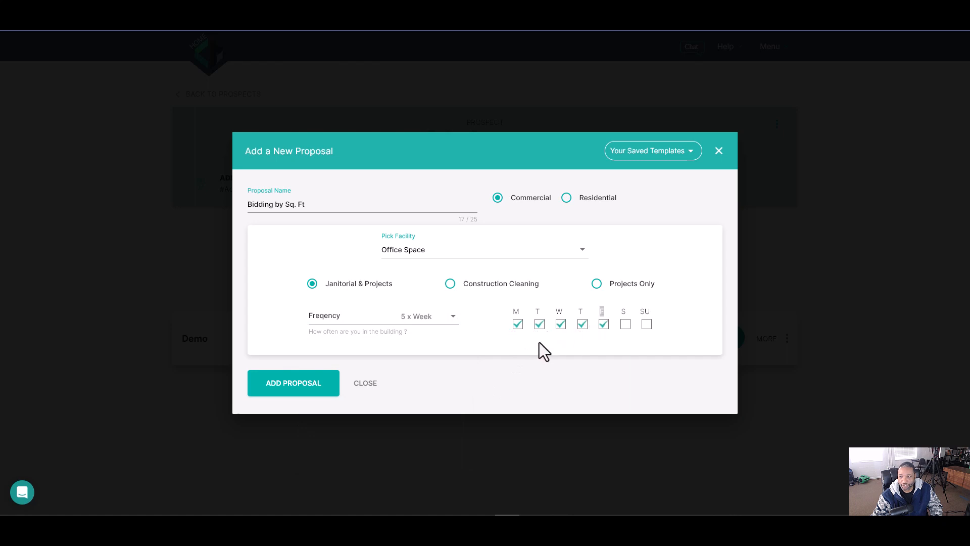
{"action": "left_click", "coordinate": [310, 386]}
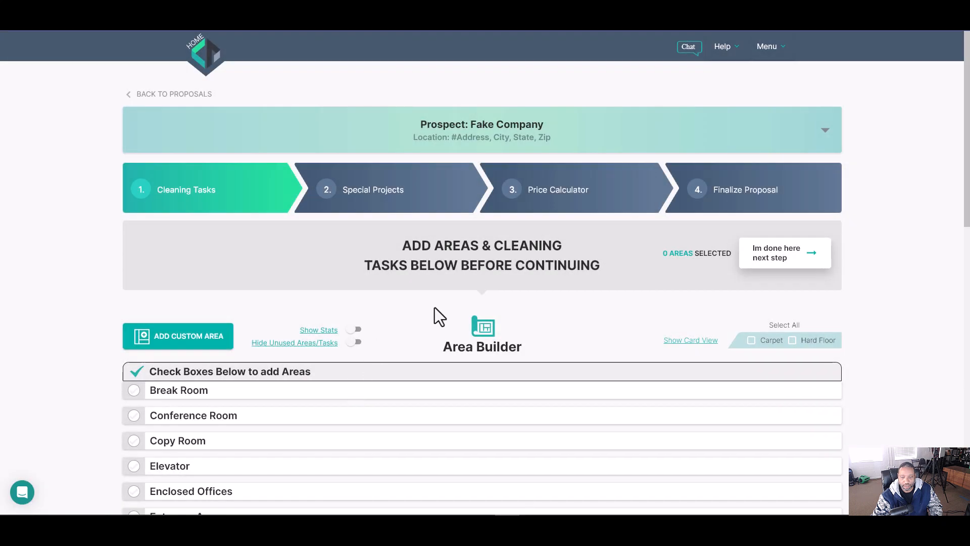
Step: Add the Break Room area with hard floor and look through its cleaning task list
{"action": "scroll", "coordinate": [313, 279], "scroll_direction": "down", "scroll_amount": 2}
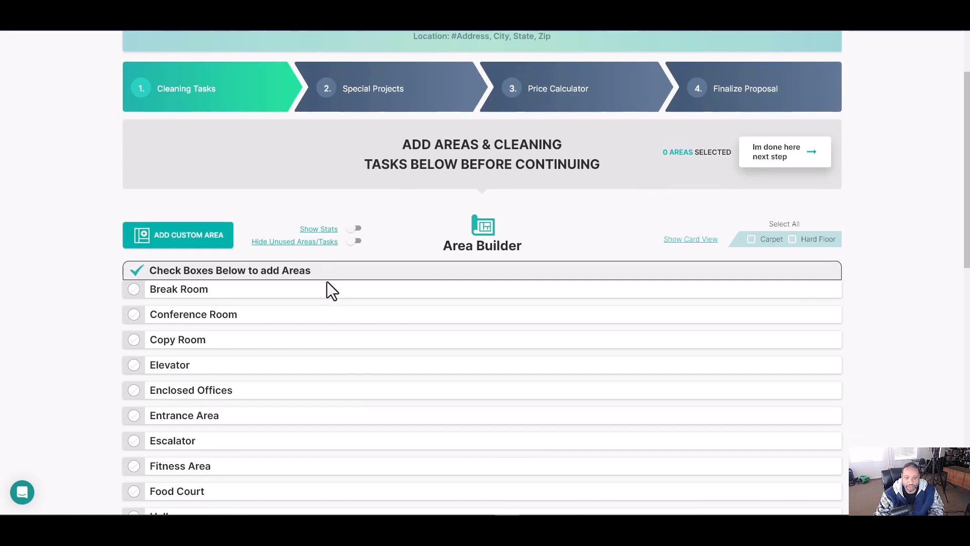
{"action": "scroll", "coordinate": [323, 282], "scroll_direction": "up", "scroll_amount": 2}
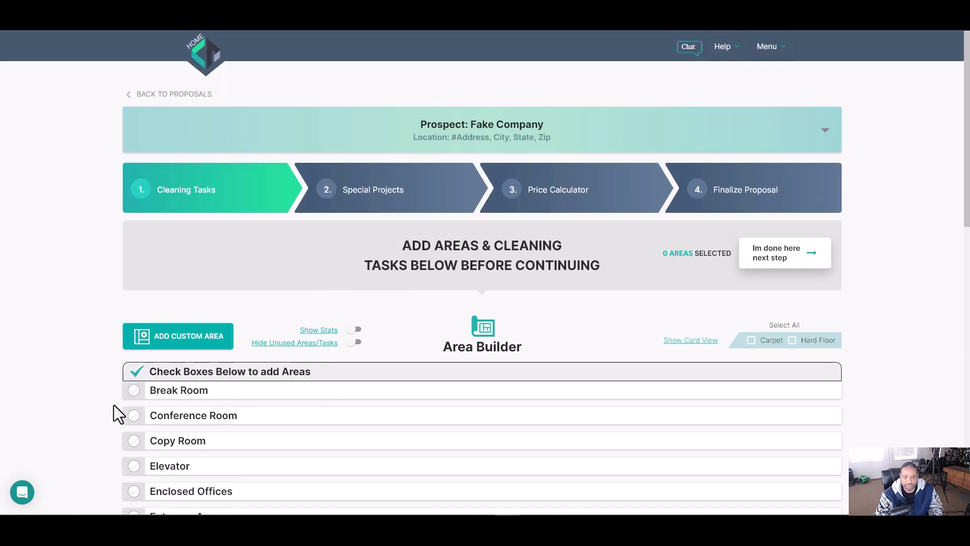
{"action": "left_click", "coordinate": [133, 390]}
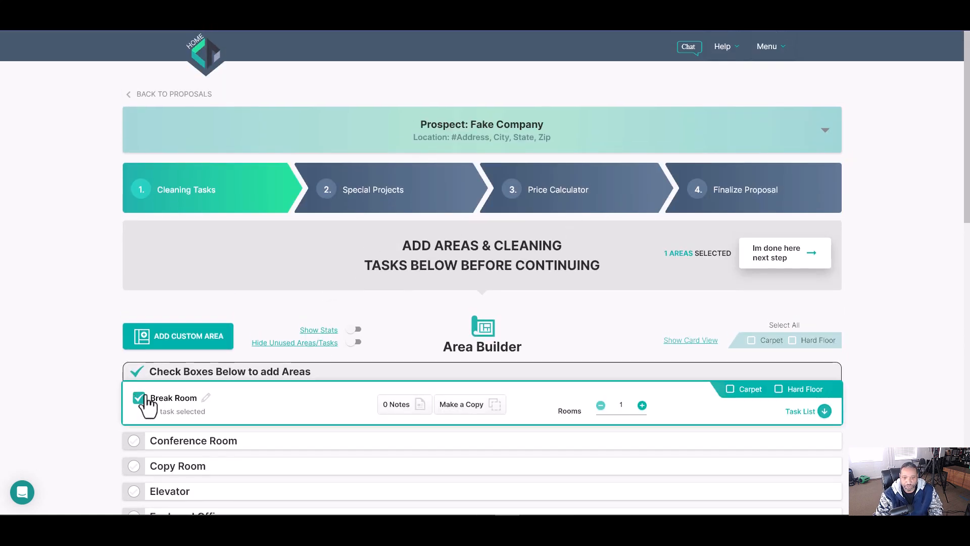
{"action": "left_click", "coordinate": [779, 390]}
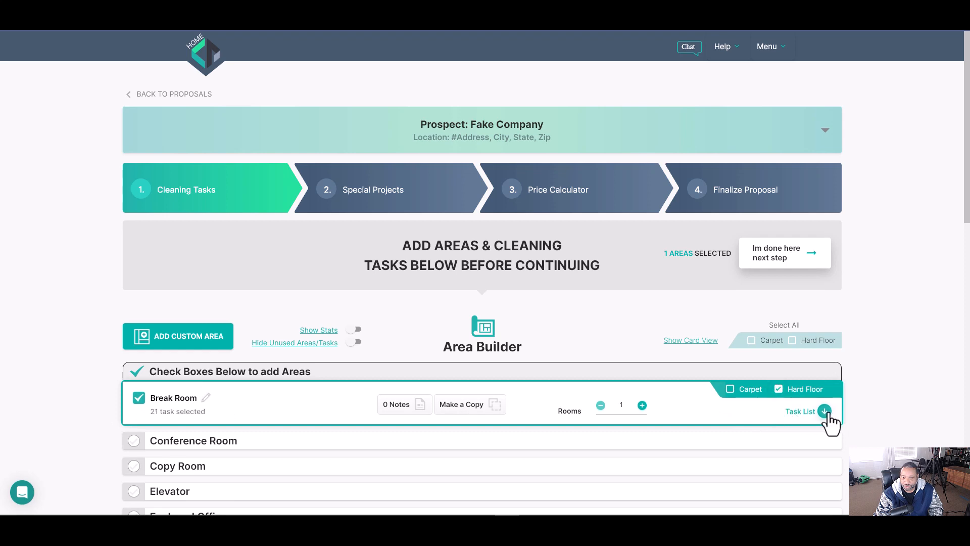
{"action": "left_click", "coordinate": [825, 411]}
{"action": "scroll", "coordinate": [578, 407], "scroll_direction": "down", "scroll_amount": 4}
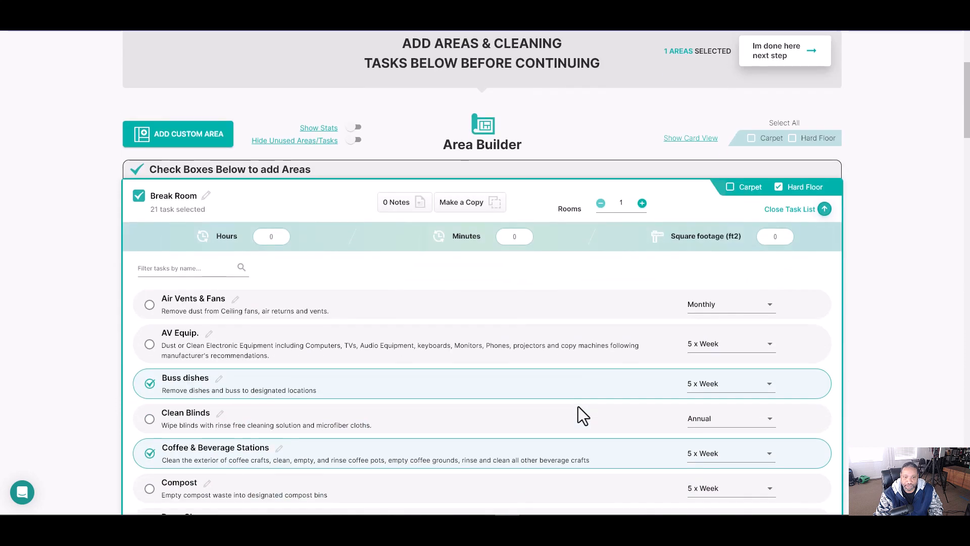
{"action": "scroll", "coordinate": [366, 387], "scroll_direction": "up", "scroll_amount": 4}
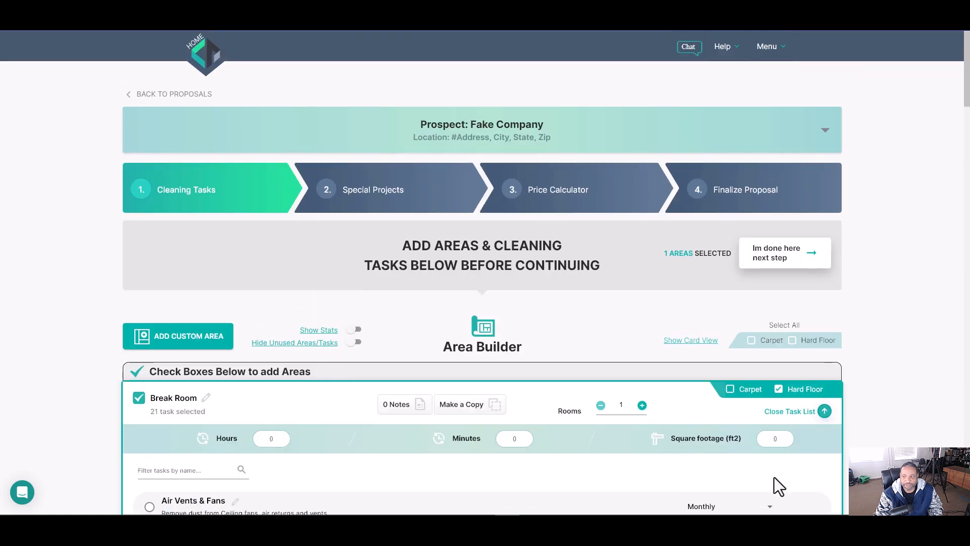
{"action": "left_click", "coordinate": [829, 418]}
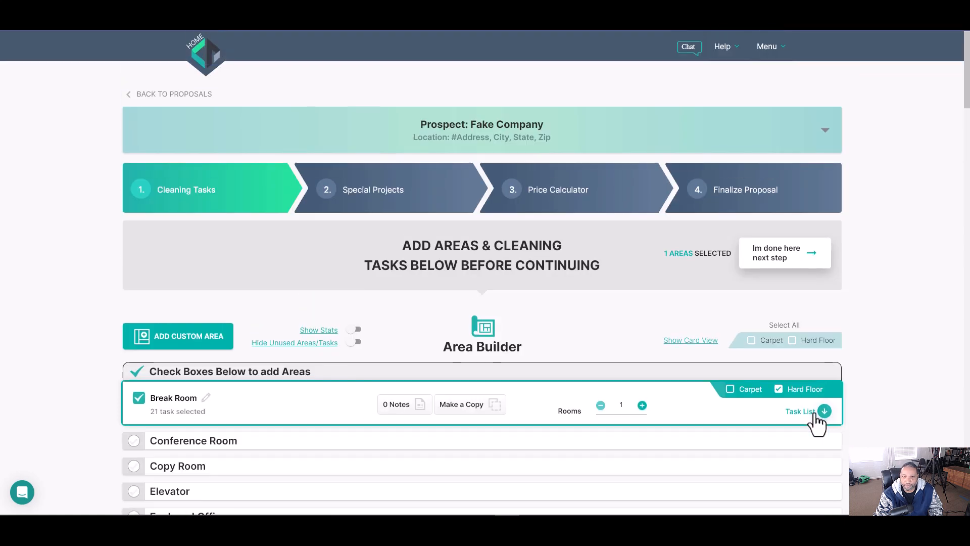
Step: Browse the service types offered for a recurring special project and leave without adding one
{"action": "left_click", "coordinate": [402, 187]}
{"action": "left_click", "coordinate": [424, 436]}
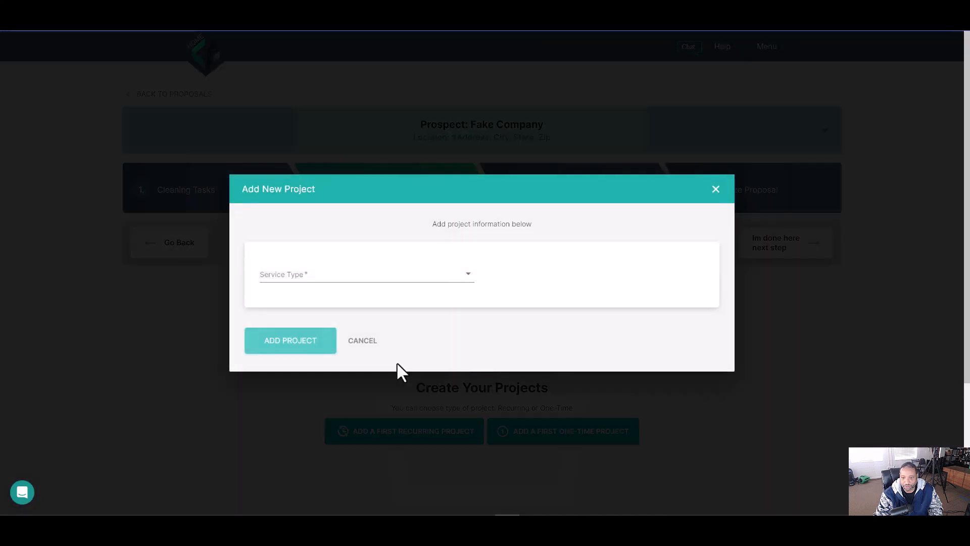
{"action": "left_click", "coordinate": [399, 283]}
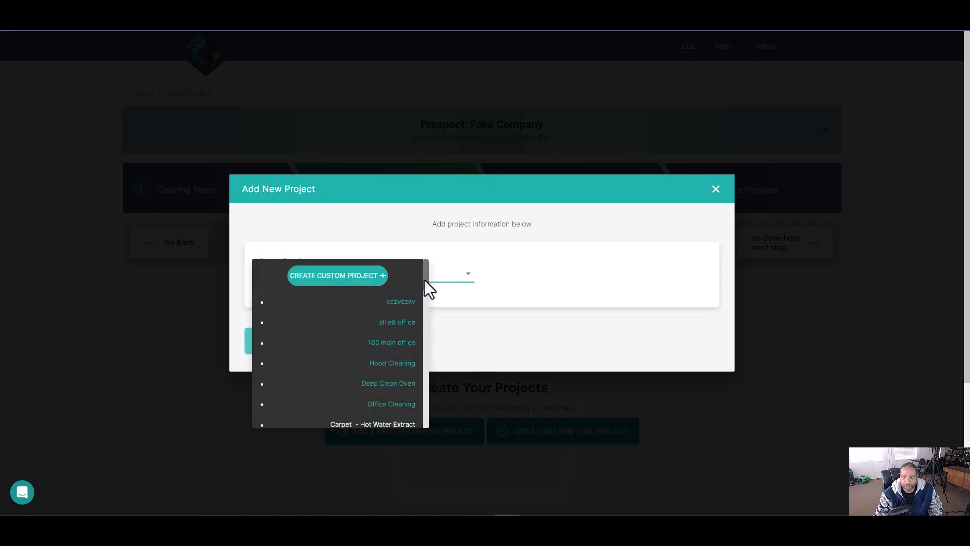
{"action": "left_click_drag", "start_coordinate": [427, 286], "coordinate": [425, 394]}
{"action": "left_click", "coordinate": [496, 340]}
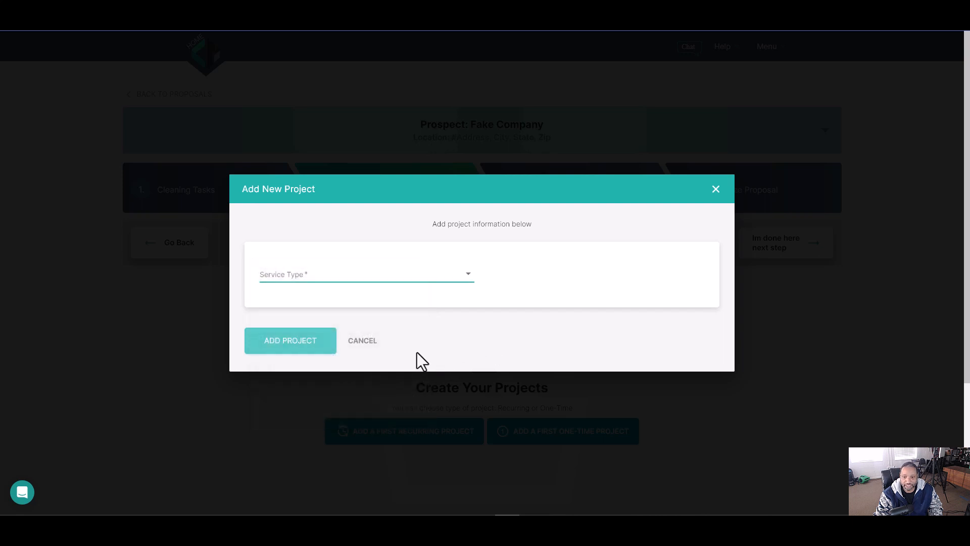
{"action": "left_click", "coordinate": [367, 339]}
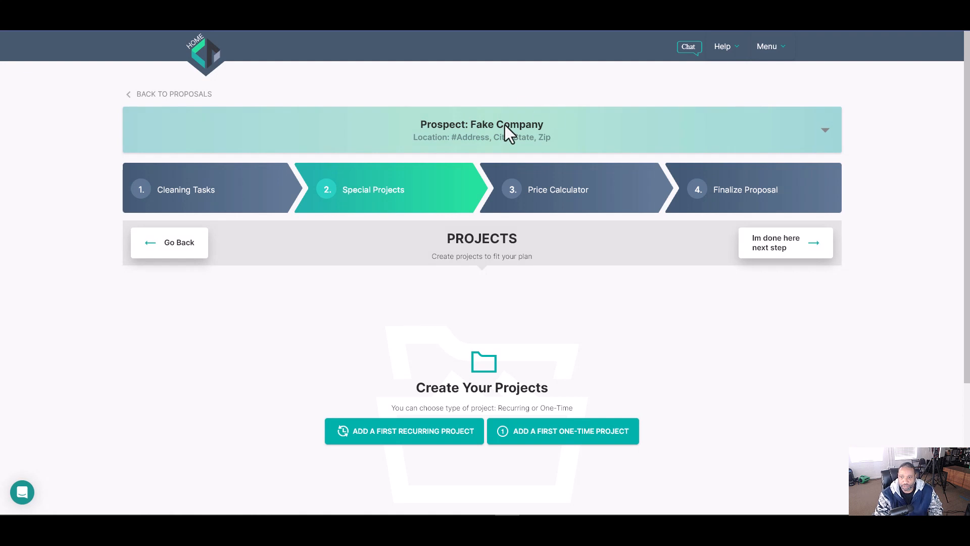
Step: Choose the automated price estimator in the price calculator and set the building size to 25,000 sq ft
{"action": "left_click", "coordinate": [563, 192]}
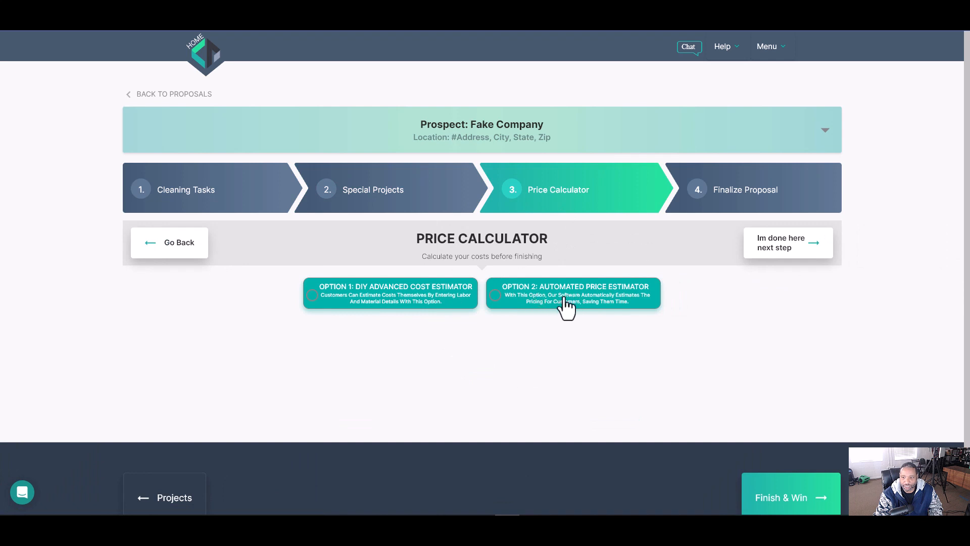
{"action": "left_click", "coordinate": [615, 312]}
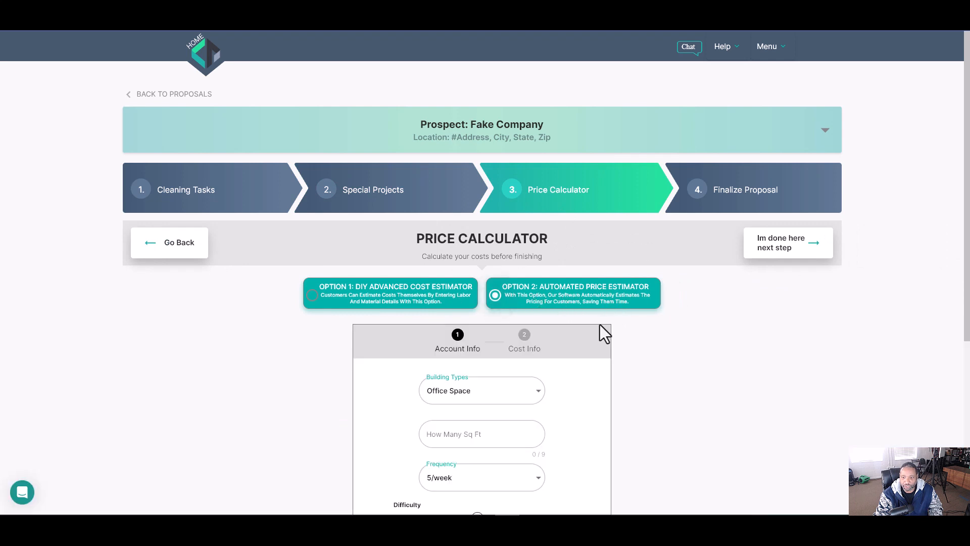
{"action": "scroll", "coordinate": [607, 331], "scroll_direction": "down", "scroll_amount": 2}
{"action": "left_click", "coordinate": [491, 343]}
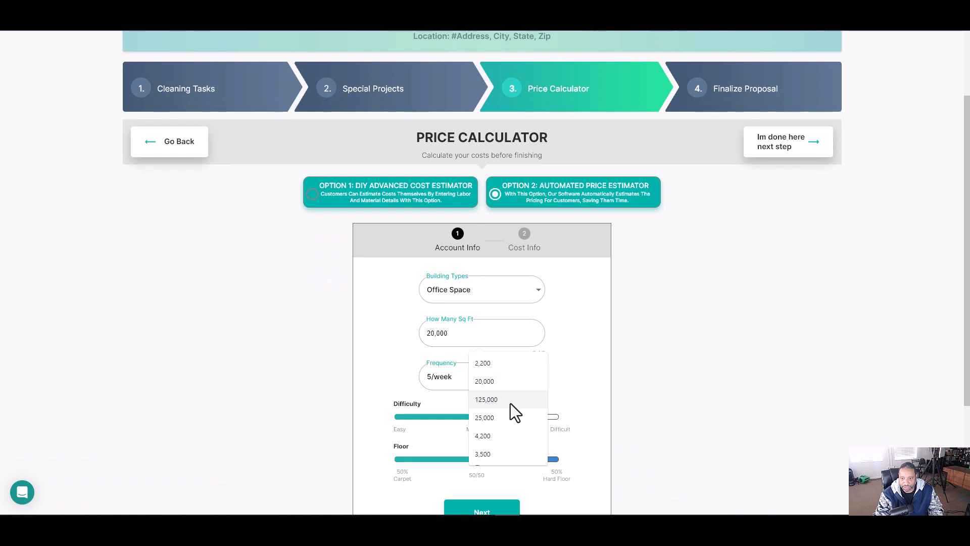
{"action": "left_click", "coordinate": [506, 419]}
Step: Keep the difficulty at Medium, set the floor mix to 10% carpet and 90% hard floor, and continue to the cost info
{"action": "scroll", "coordinate": [556, 368], "scroll_direction": "down", "scroll_amount": 2}
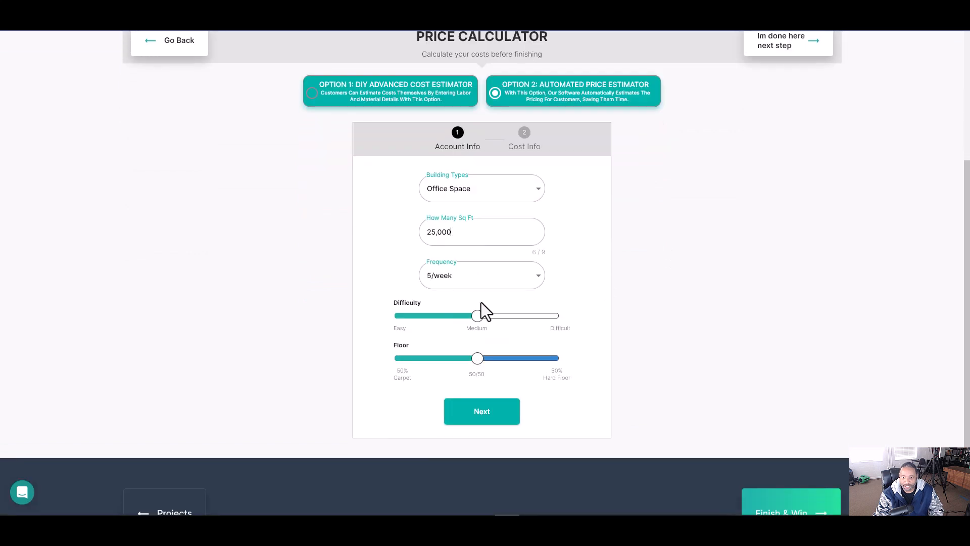
{"action": "left_click", "coordinate": [477, 315]}
{"action": "left_click_drag", "start_coordinate": [479, 359], "coordinate": [415, 358]}
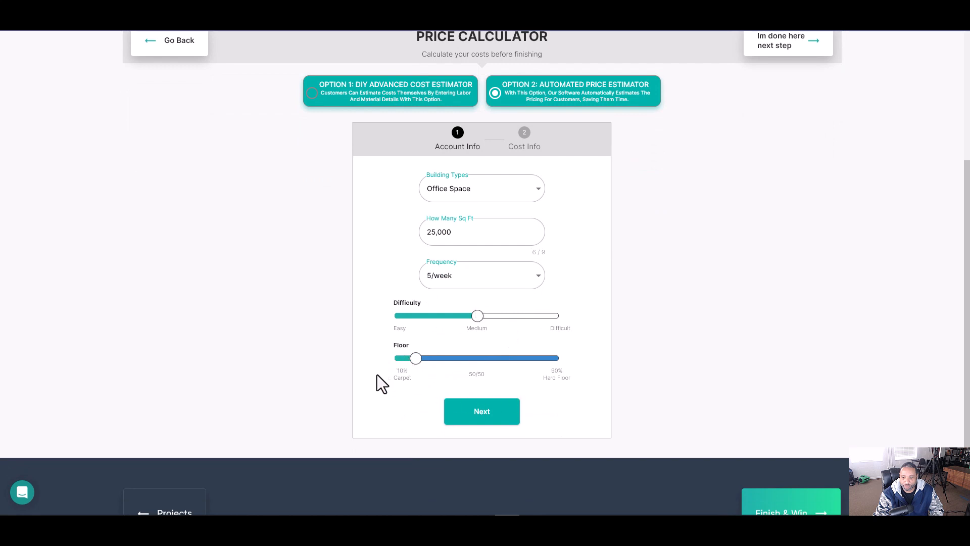
{"action": "left_click", "coordinate": [477, 413]}
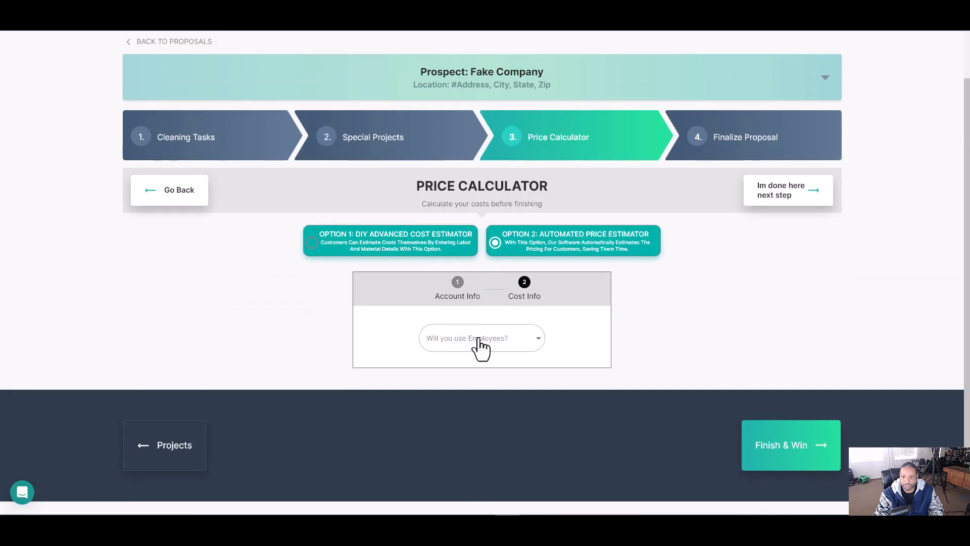
Step: Set employee use to Yes with an $18 rate of pay and review the resulting price estimate
{"action": "left_click", "coordinate": [482, 340]}
{"action": "left_click", "coordinate": [528, 354]}
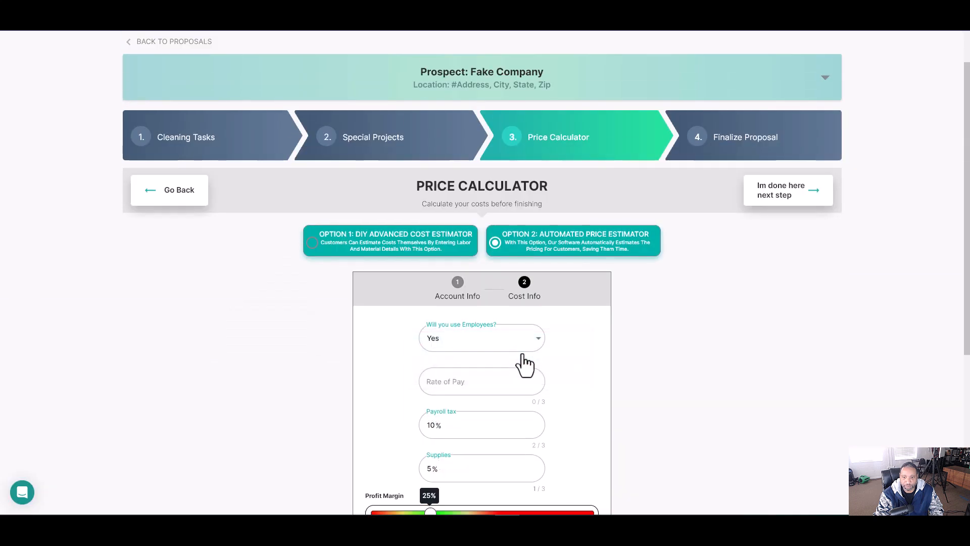
{"action": "left_click", "coordinate": [489, 379]}
{"action": "type", "text": "18"}
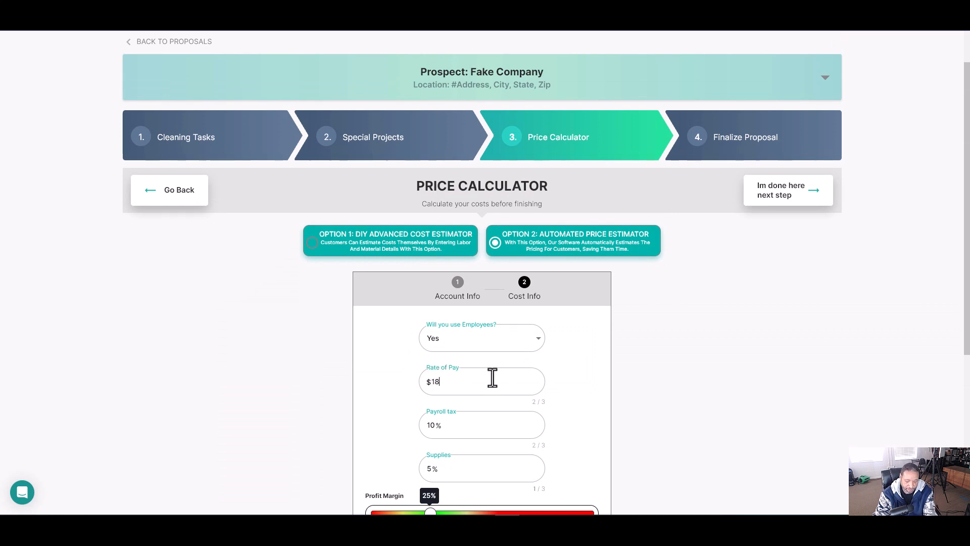
{"action": "scroll", "coordinate": [497, 372], "scroll_direction": "down", "scroll_amount": 2}
{"action": "scroll", "coordinate": [489, 363], "scroll_direction": "down", "scroll_amount": 2}
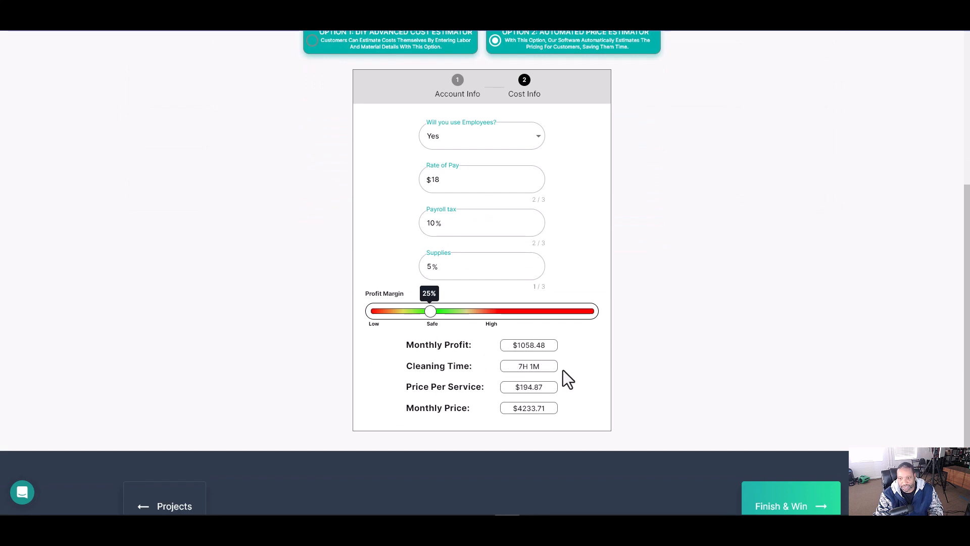
Step: Switch the price calculator to the DIY advanced cost estimator and view the janitorial labor costs
{"action": "scroll", "coordinate": [537, 374], "scroll_direction": "up", "scroll_amount": 5}
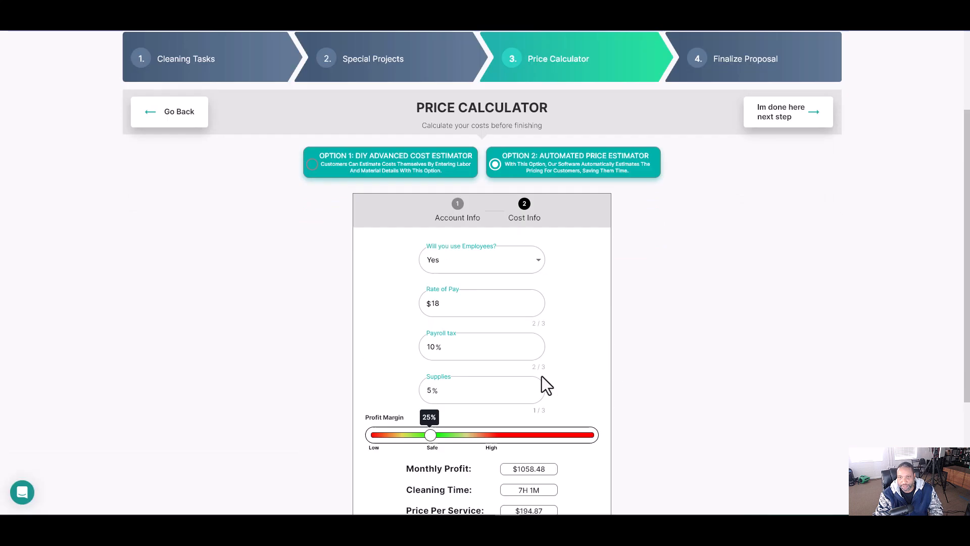
{"action": "left_click", "coordinate": [416, 304]}
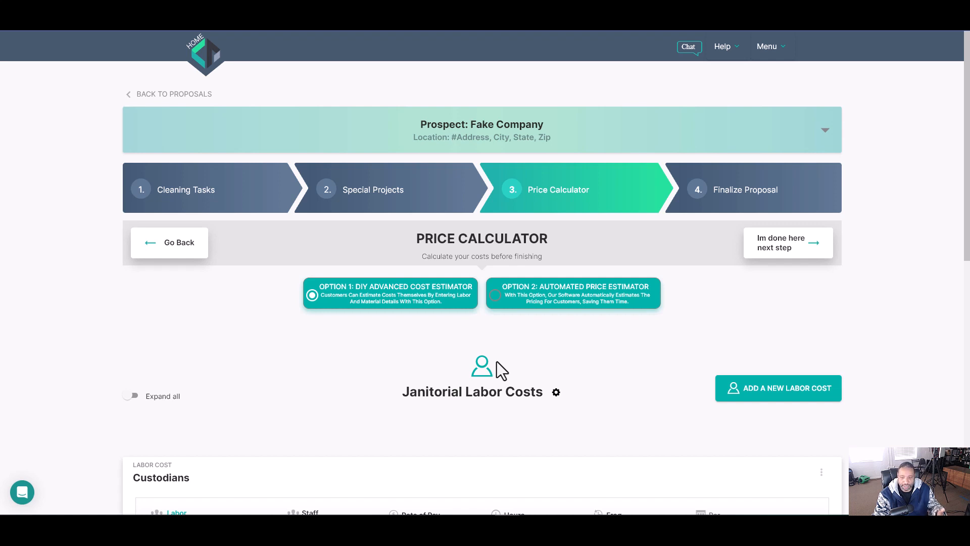
{"action": "scroll", "coordinate": [496, 361], "scroll_direction": "down", "scroll_amount": 2}
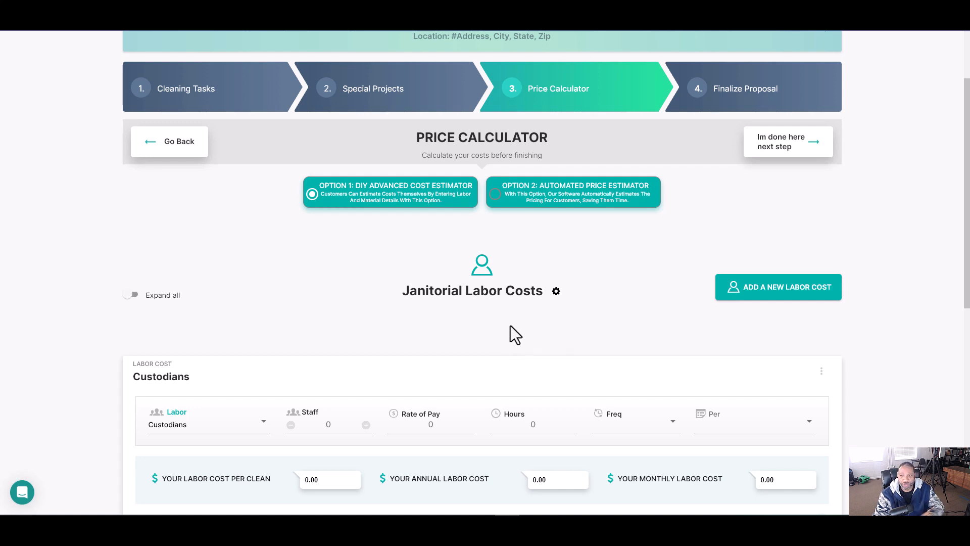
Step: Set the payroll cost factors for janitorial labor to 11% payroll taxes, 10% insurance and 11% overhead
{"action": "left_click", "coordinate": [556, 291]}
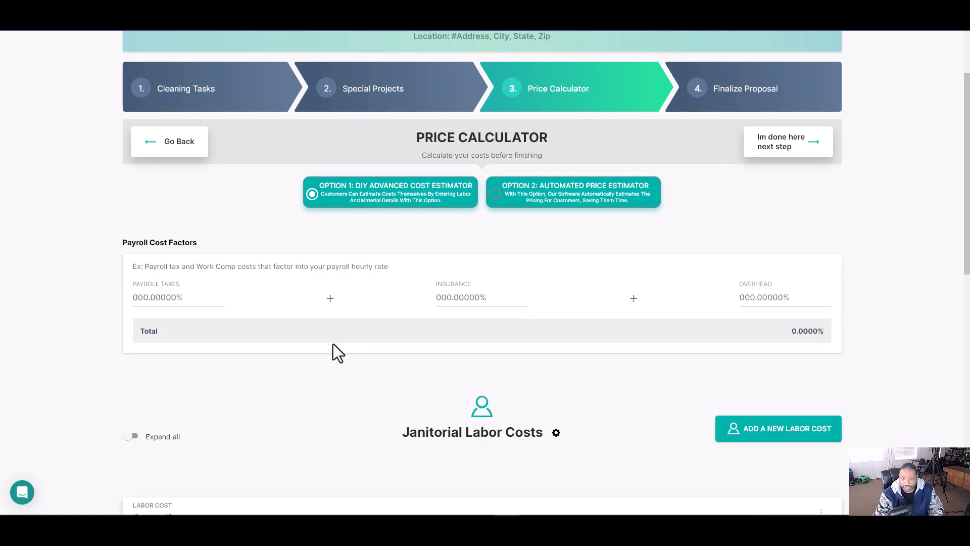
{"action": "left_click", "coordinate": [193, 297]}
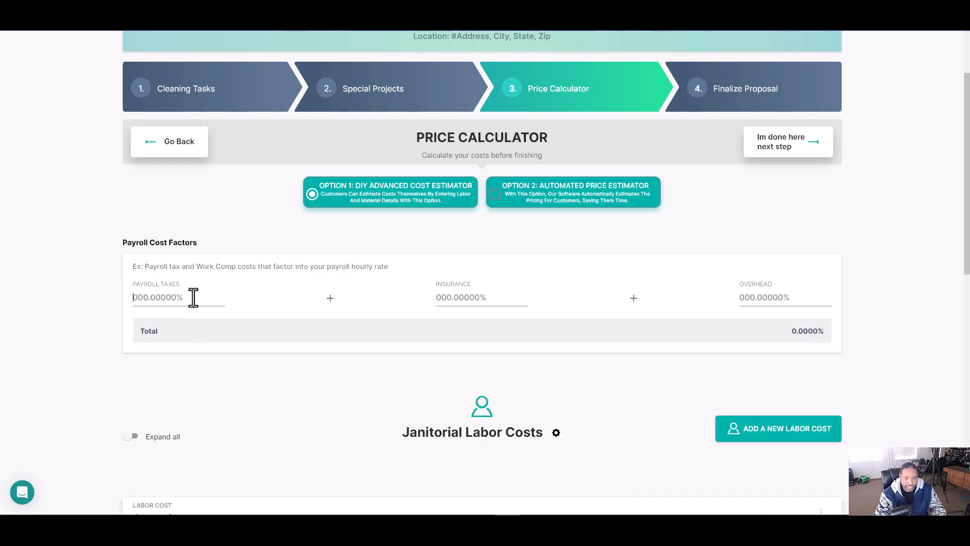
{"action": "type", "text": "11"}
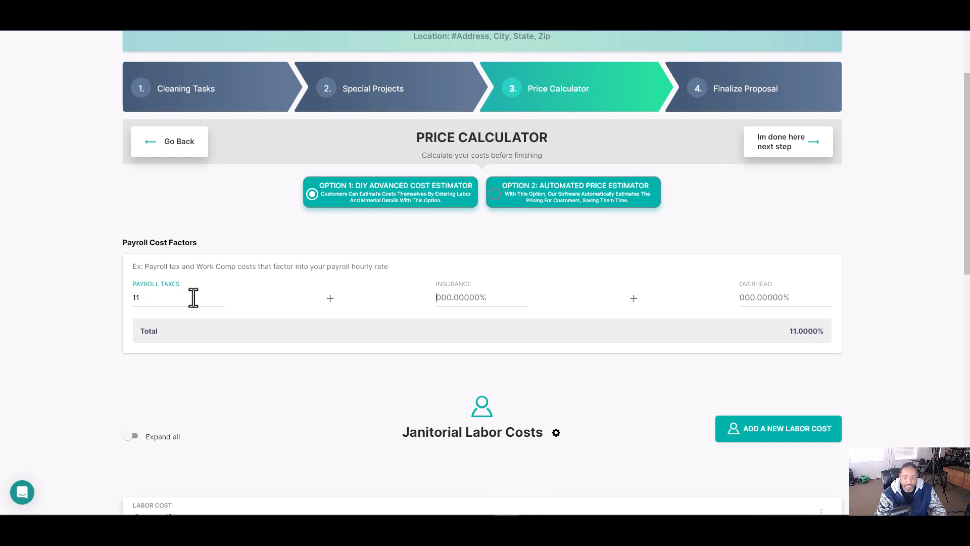
{"action": "key", "text": "Tab"}
{"action": "type", "text": "10"}
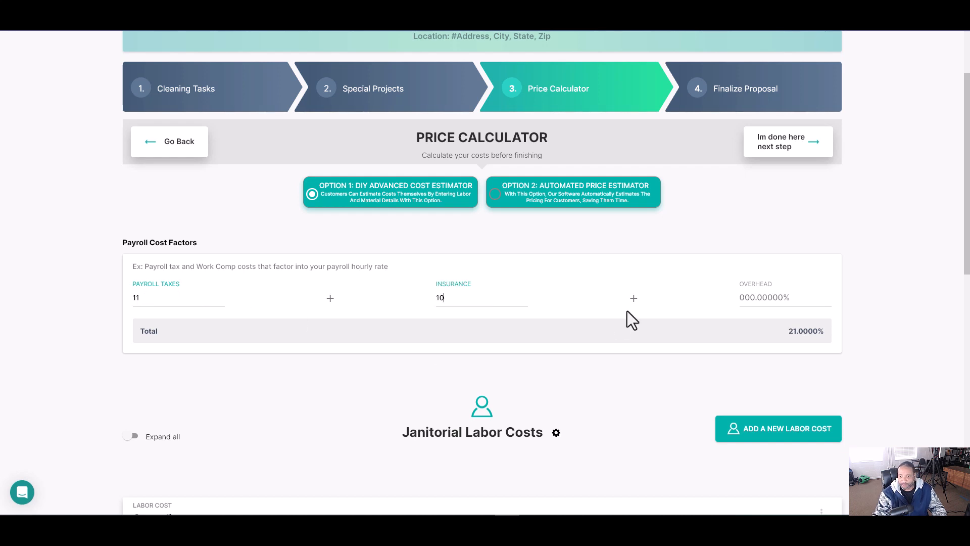
{"action": "left_click", "coordinate": [775, 298]}
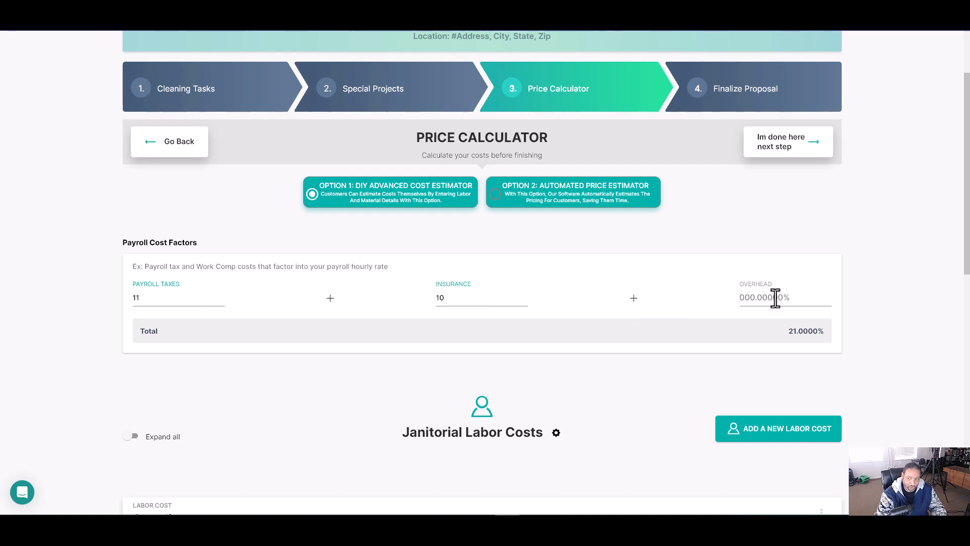
{"action": "type", "text": "11"}
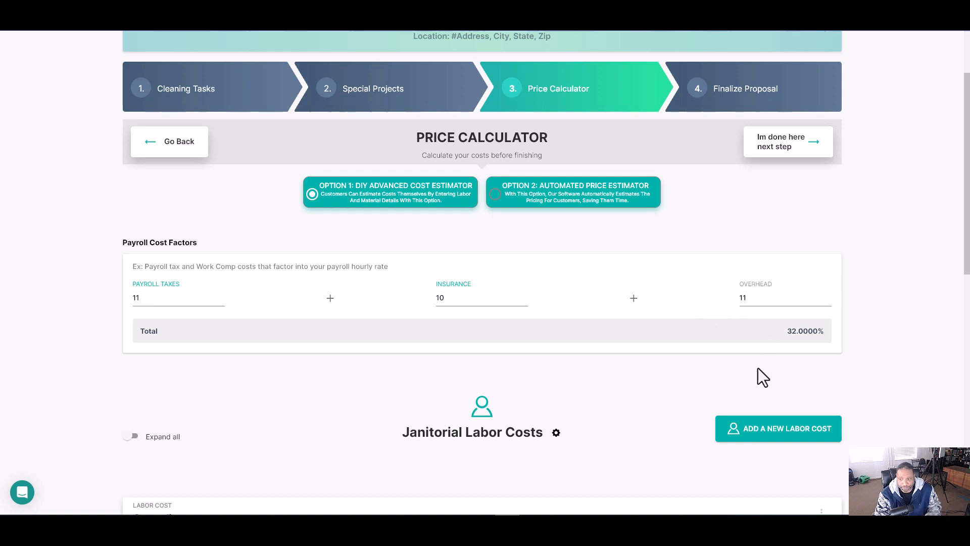
{"action": "left_click", "coordinate": [556, 435]}
Step: Turn off adding sales tax to the services in the labor price total
{"action": "scroll", "coordinate": [638, 289], "scroll_direction": "down", "scroll_amount": 2}
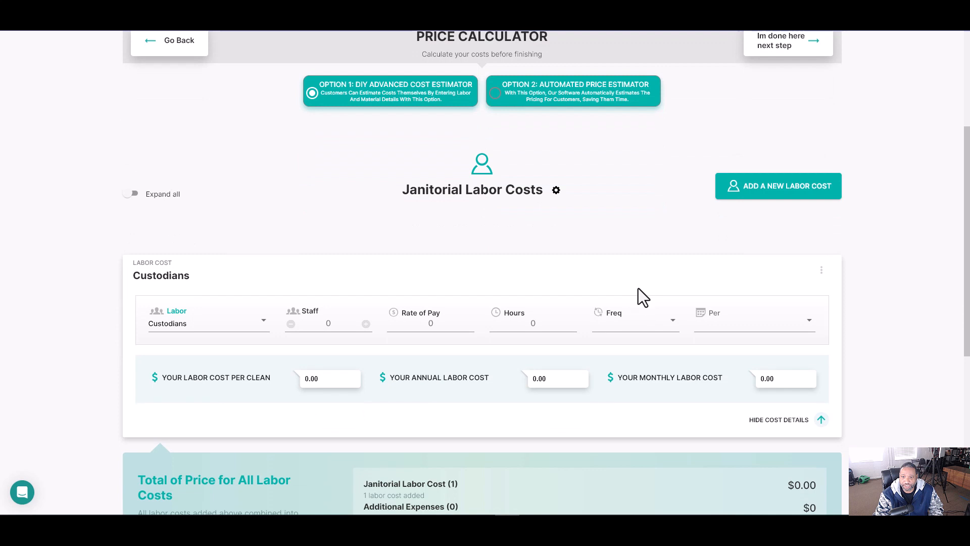
{"action": "scroll", "coordinate": [457, 223], "scroll_direction": "down", "scroll_amount": 4}
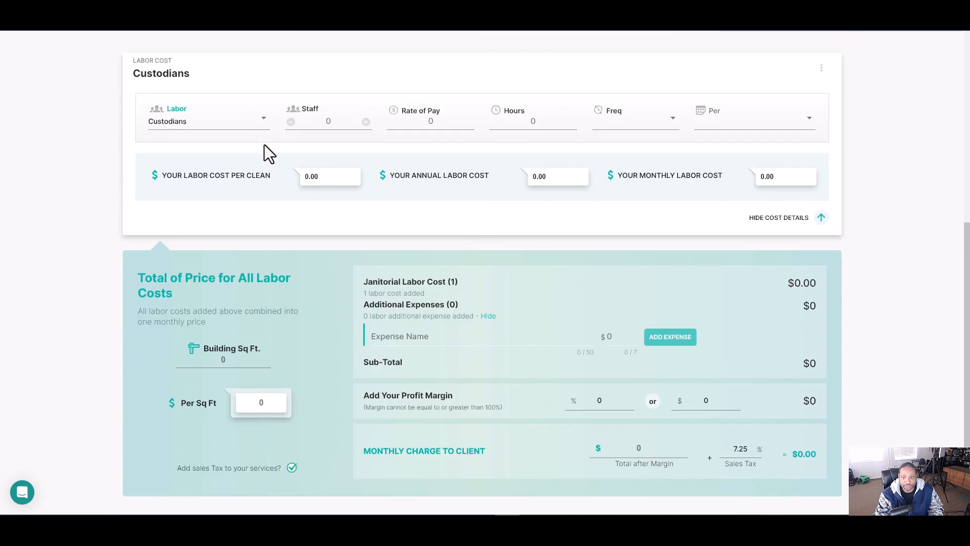
{"action": "left_click", "coordinate": [292, 467]}
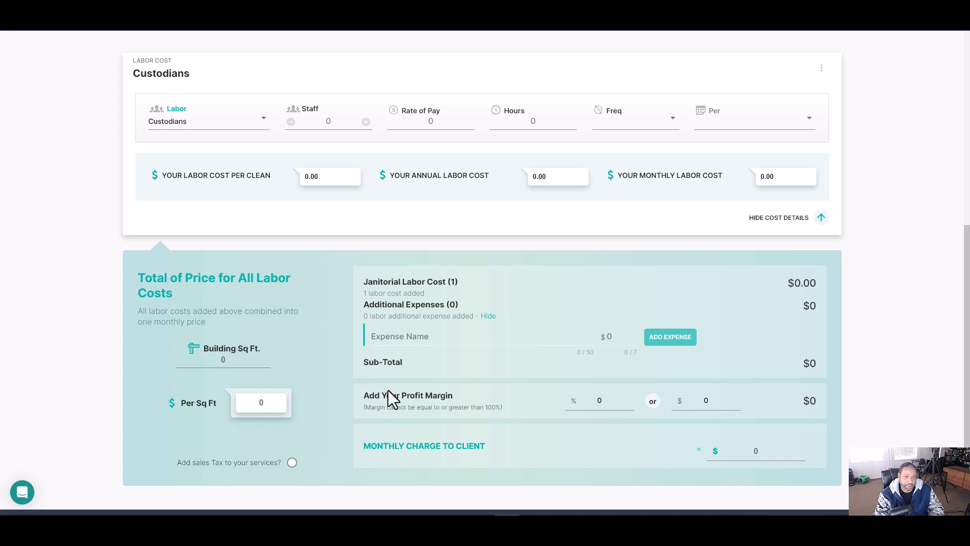
Step: Set the Custodians labor cost to 1 staff member with a rate of pay of 18 and 7.5 hours
{"action": "left_click", "coordinate": [370, 124]}
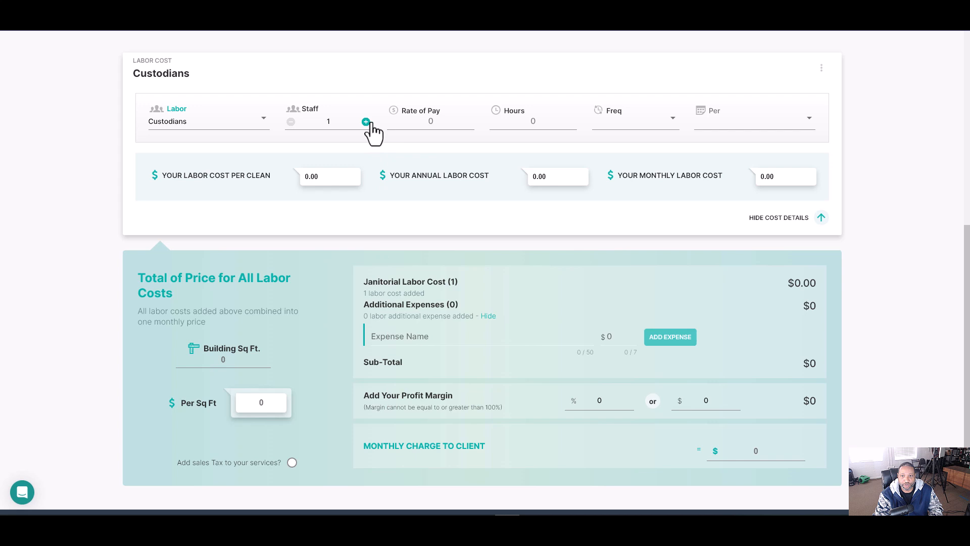
{"action": "left_click", "coordinate": [458, 117]}
{"action": "type", "text": "18"}
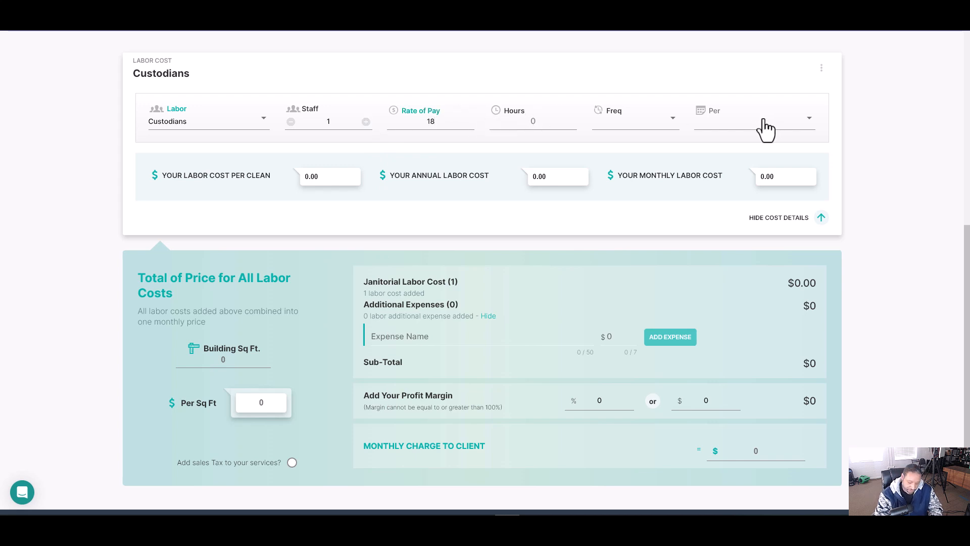
{"action": "type", "text": "7.5"}
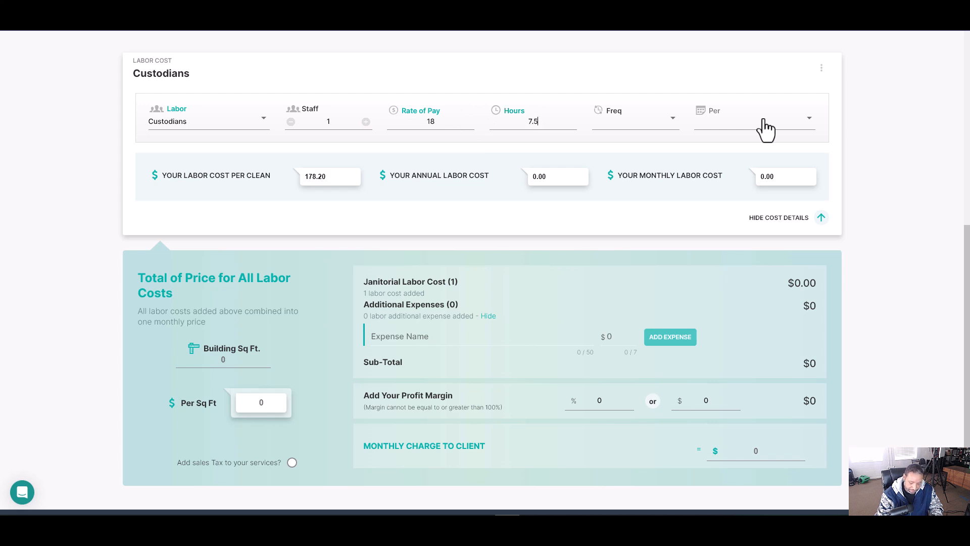
Step: Set the Custodians cleaning frequency to 5 per week
{"action": "left_click", "coordinate": [633, 125]}
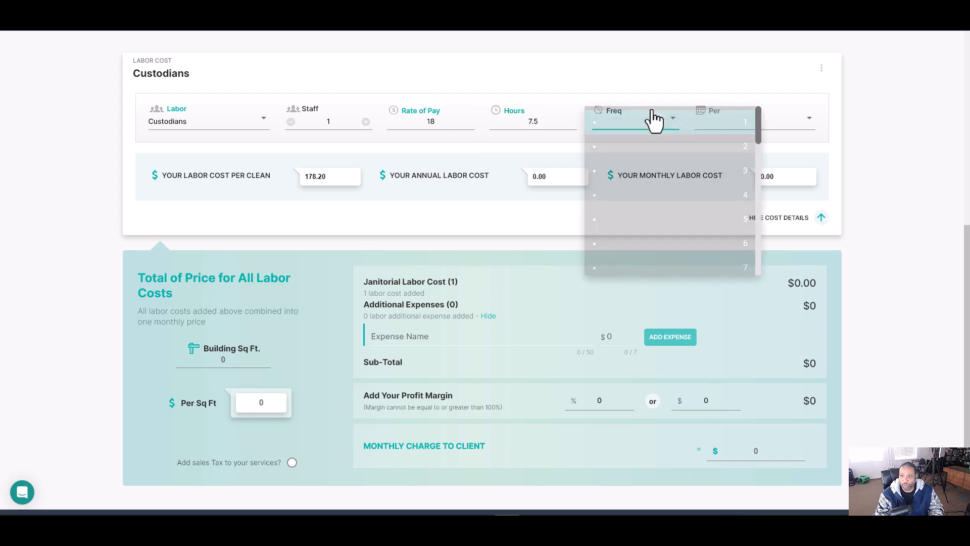
{"action": "left_click", "coordinate": [726, 219]}
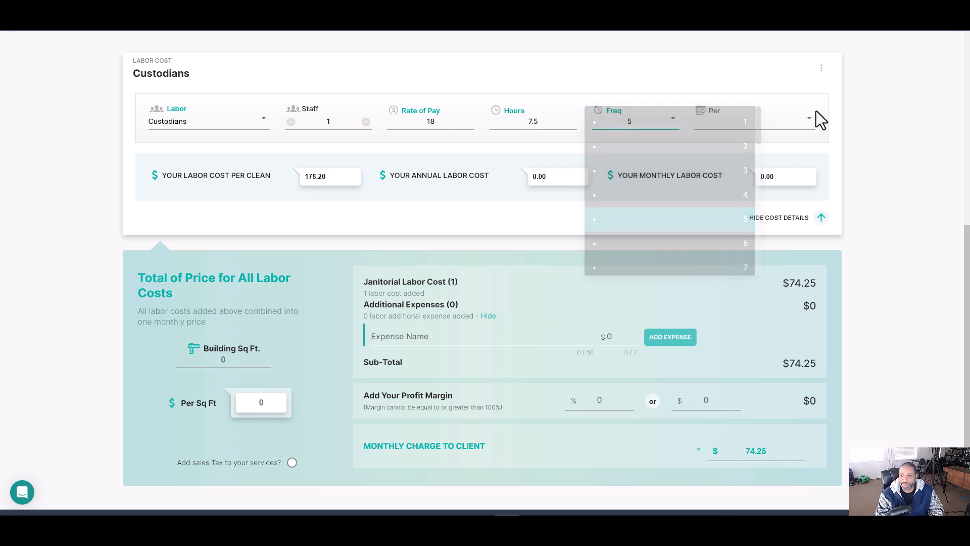
{"action": "left_click", "coordinate": [773, 131]}
{"action": "left_click", "coordinate": [803, 128]}
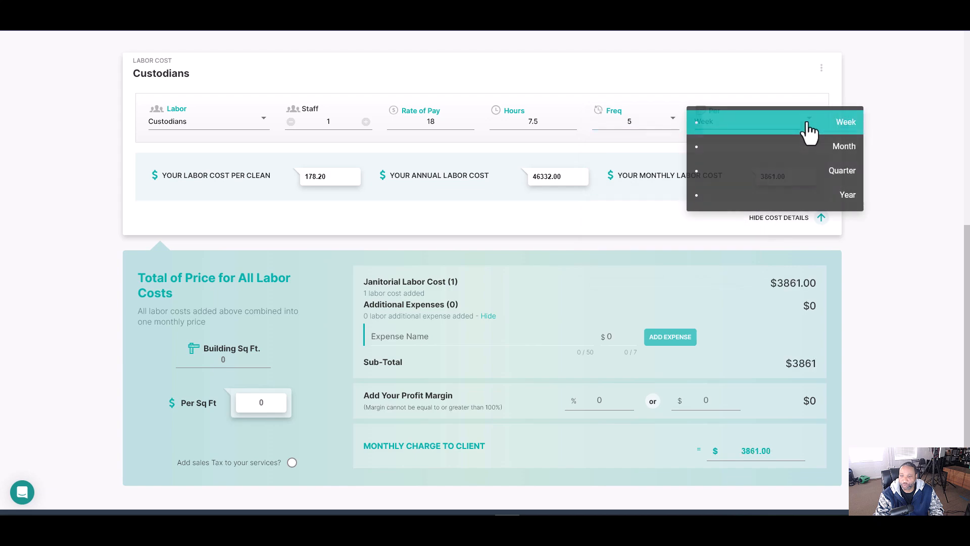
{"action": "scroll", "coordinate": [633, 203], "scroll_direction": "up", "scroll_amount": 3}
{"action": "scroll", "coordinate": [632, 203], "scroll_direction": "down", "scroll_amount": 1}
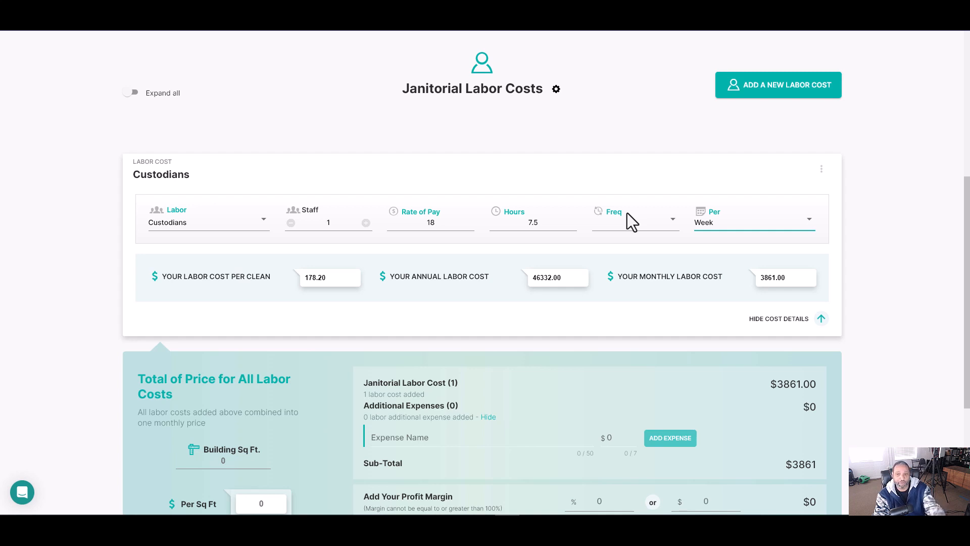
{"action": "left_click", "coordinate": [626, 222]}
{"action": "type", "text": "5"}
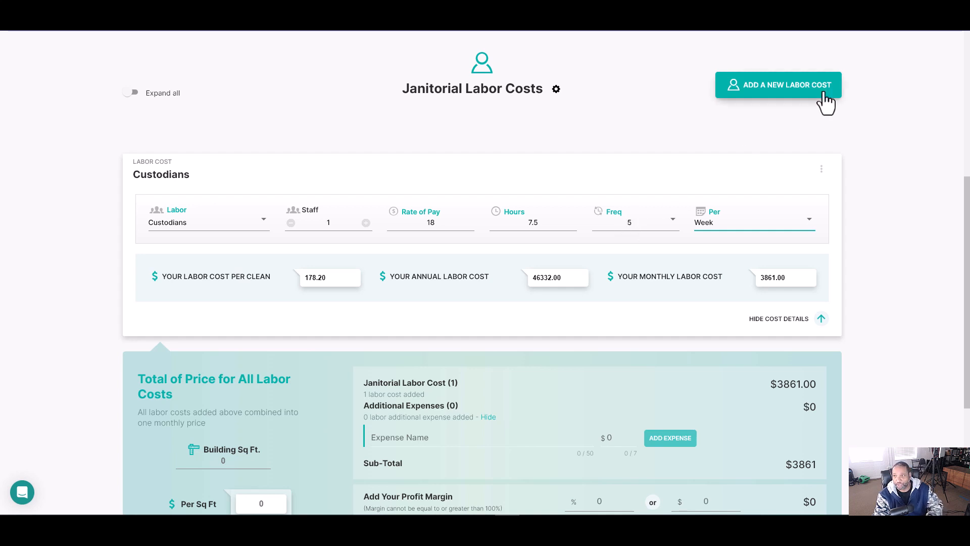
Step: Create a new labor cost for Trainers with 1 staff member, a rate of pay of 25 and 20 hours
{"action": "left_click", "coordinate": [791, 88]}
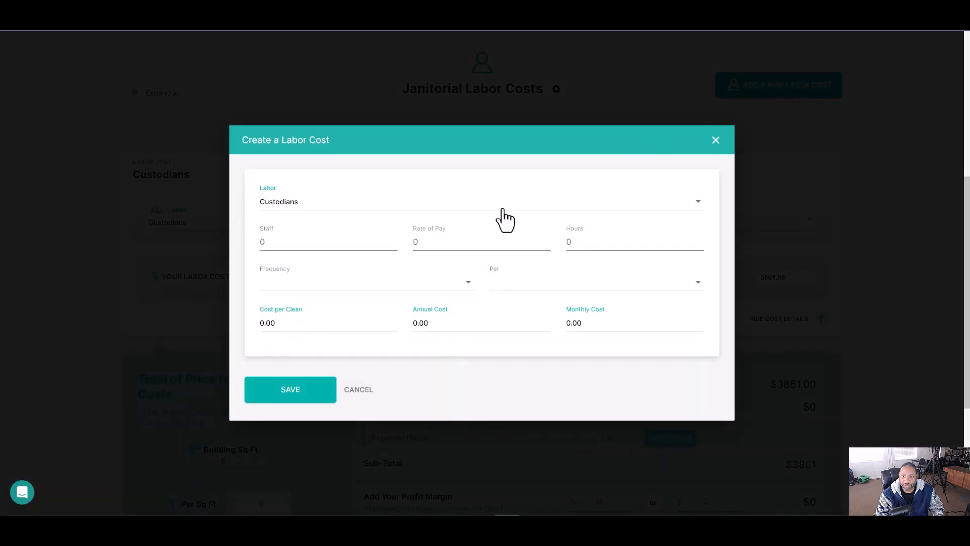
{"action": "left_click", "coordinate": [508, 213]}
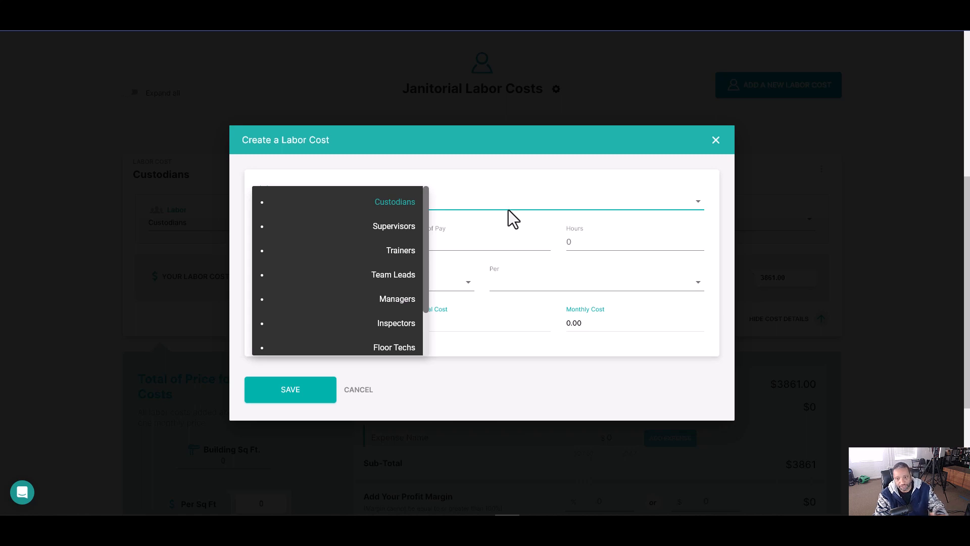
{"action": "left_click", "coordinate": [417, 253]}
{"action": "left_click", "coordinate": [359, 240]}
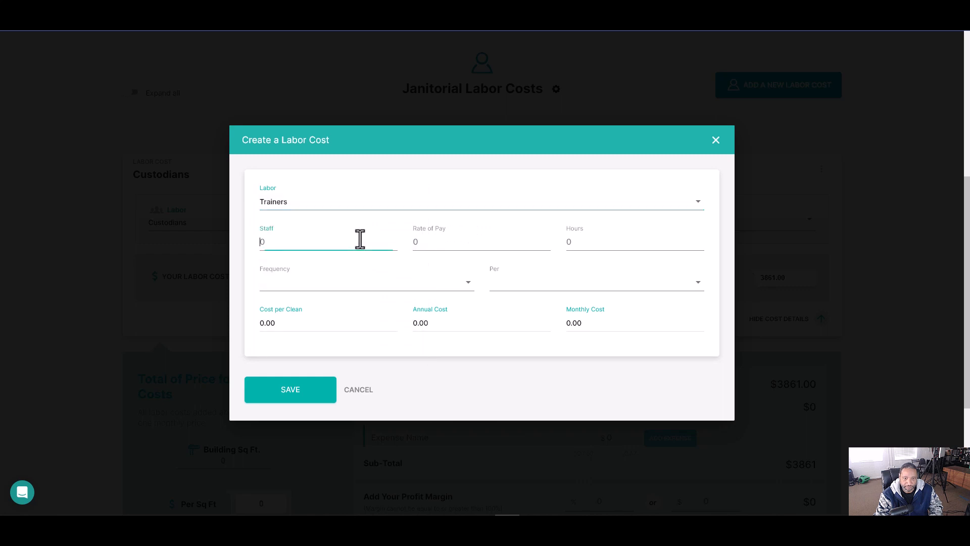
{"action": "type", "text": "1"}
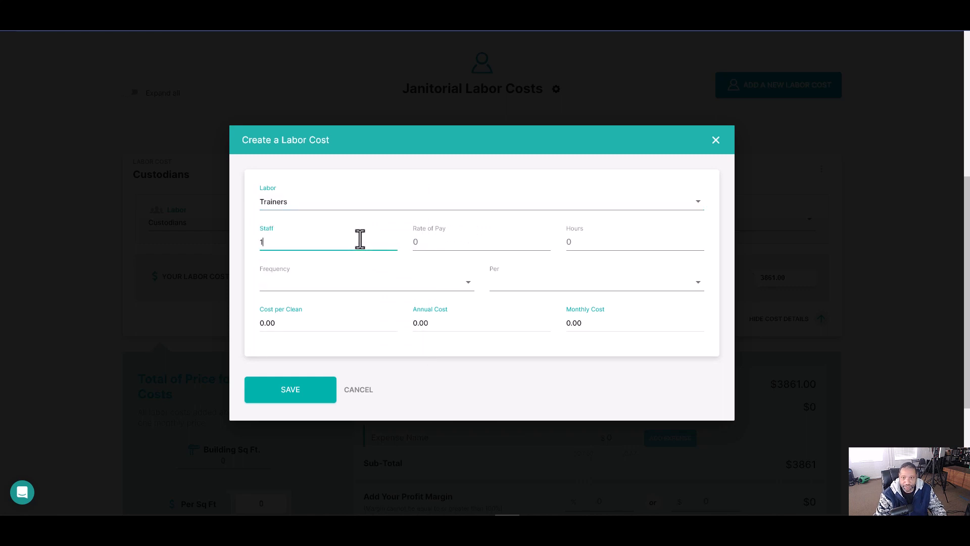
{"action": "key", "text": "Tab"}
{"action": "type", "text": "25"}
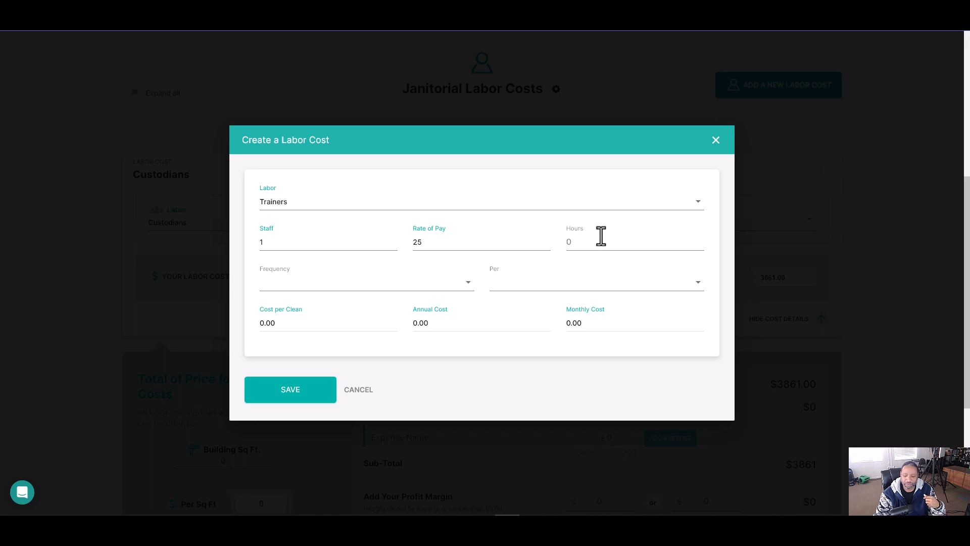
{"action": "type", "text": "20"}
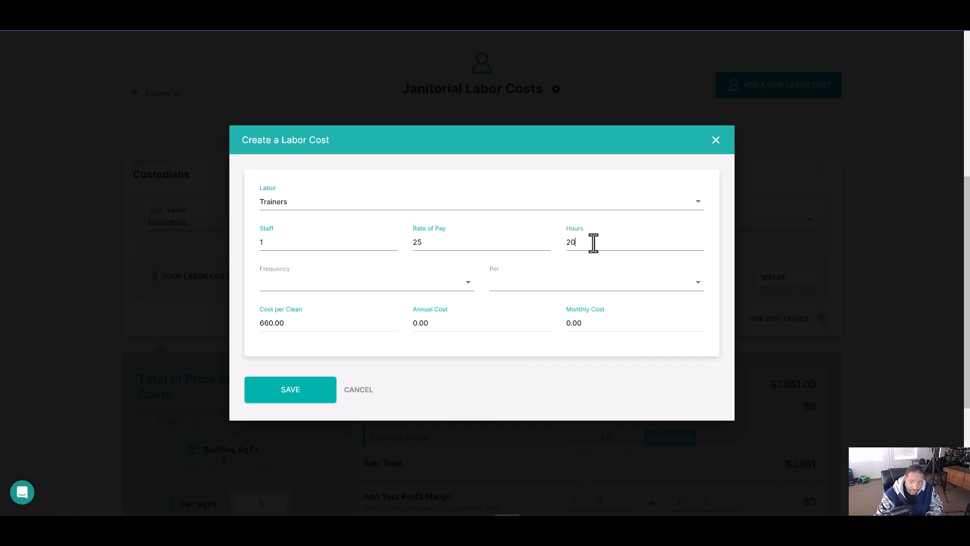
Step: Set the Trainers frequency to 2 per year and save the labor cost
{"action": "left_click", "coordinate": [424, 297]}
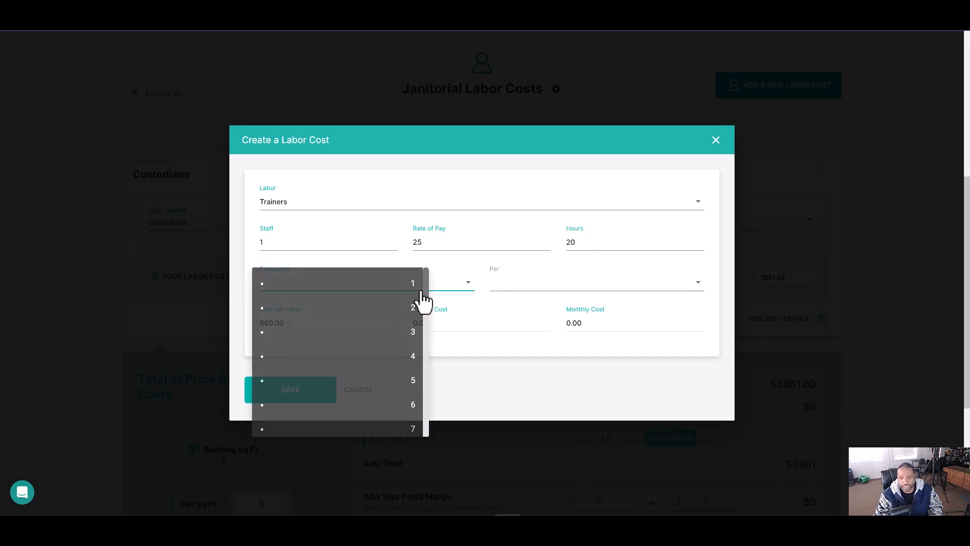
{"action": "left_click", "coordinate": [416, 308]}
{"action": "left_click", "coordinate": [581, 287]}
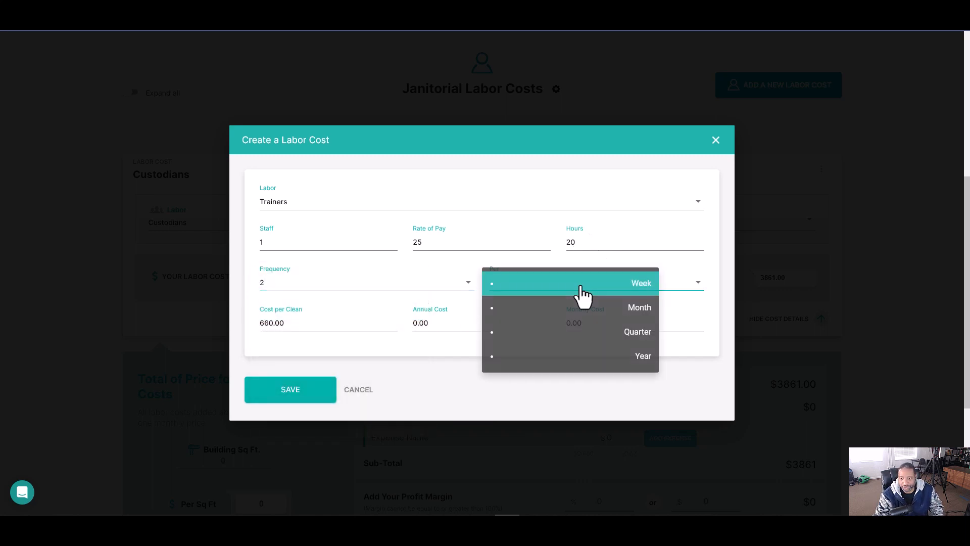
{"action": "left_click", "coordinate": [641, 360]}
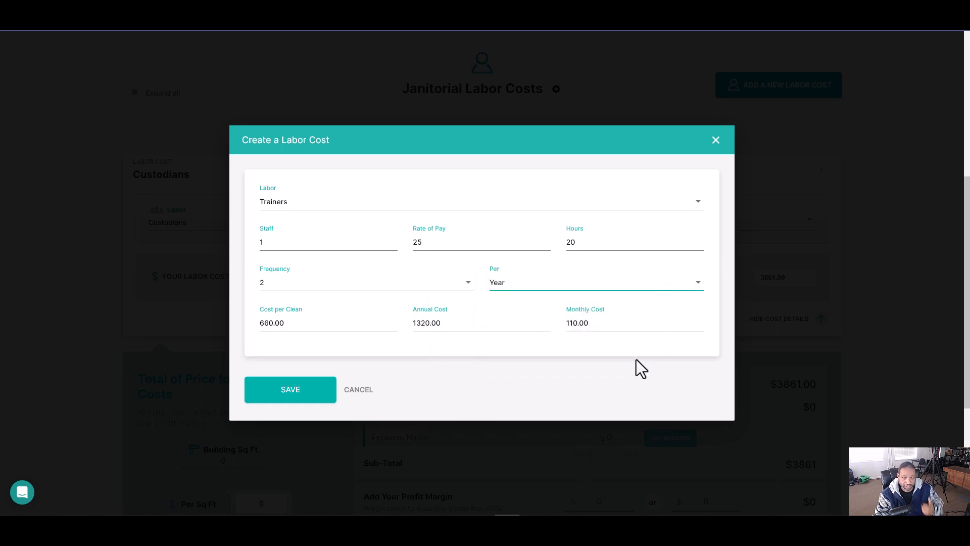
{"action": "left_click", "coordinate": [297, 379]}
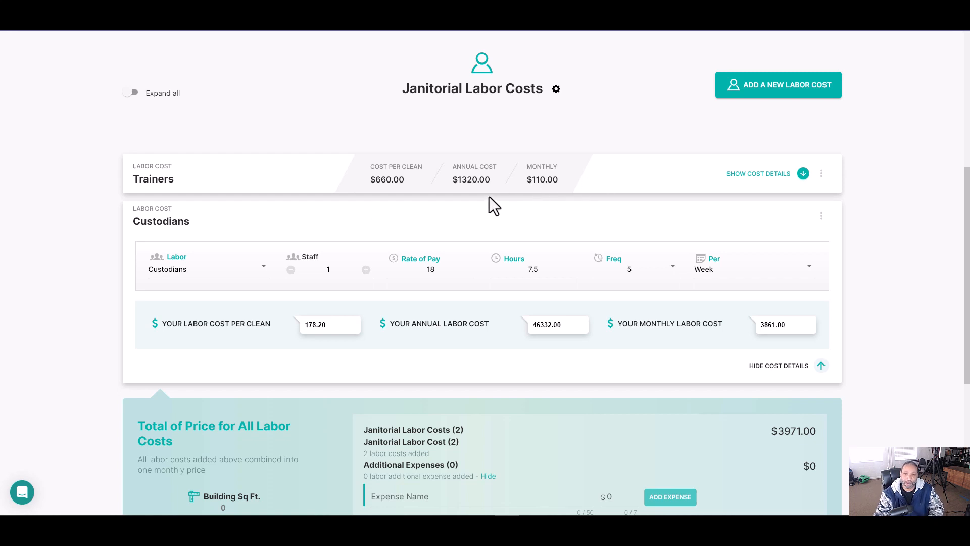
Step: Create a new labor cost for Inspectors with 1 staff member, a rate of pay of 25 and 1 hour
{"action": "left_click", "coordinate": [821, 366]}
{"action": "left_click", "coordinate": [795, 92]}
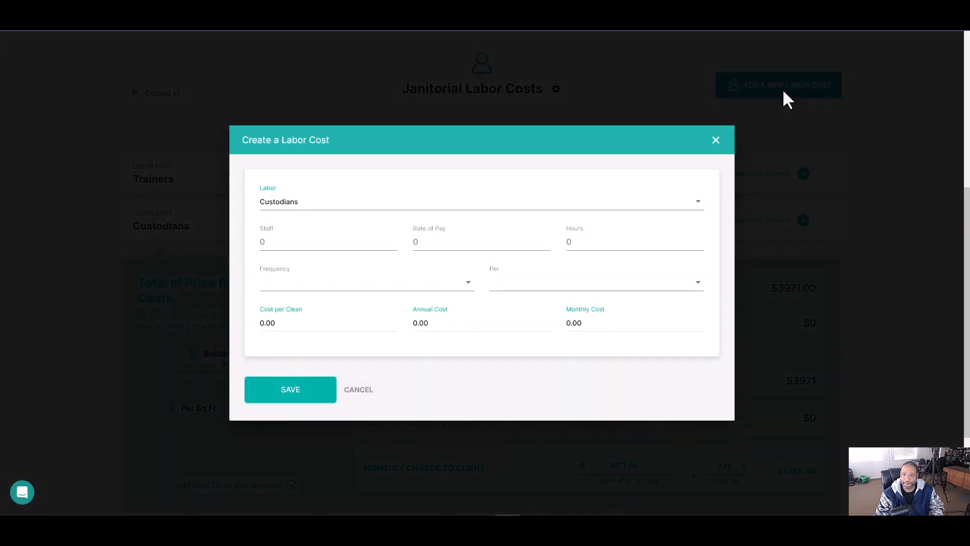
{"action": "left_click", "coordinate": [463, 216]}
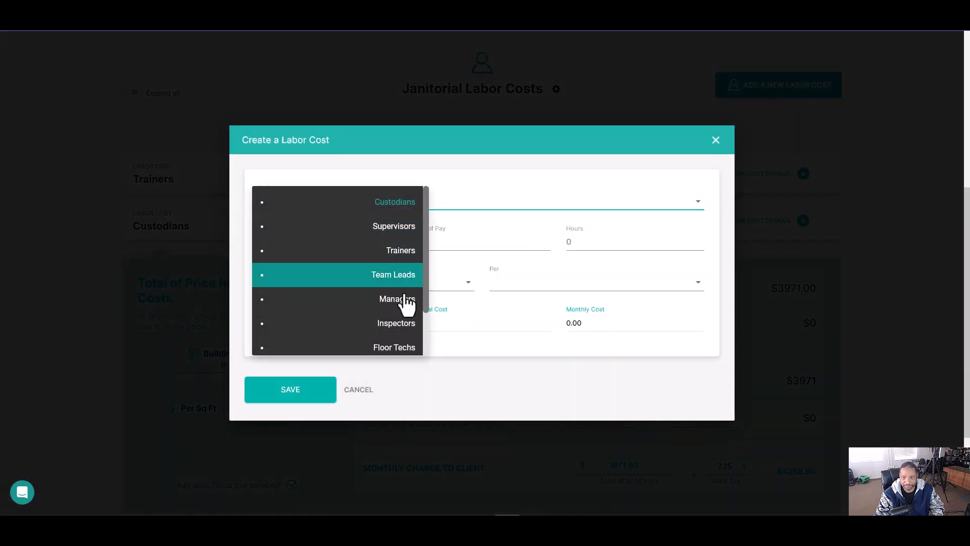
{"action": "left_click", "coordinate": [398, 325]}
{"action": "left_click", "coordinate": [364, 244]}
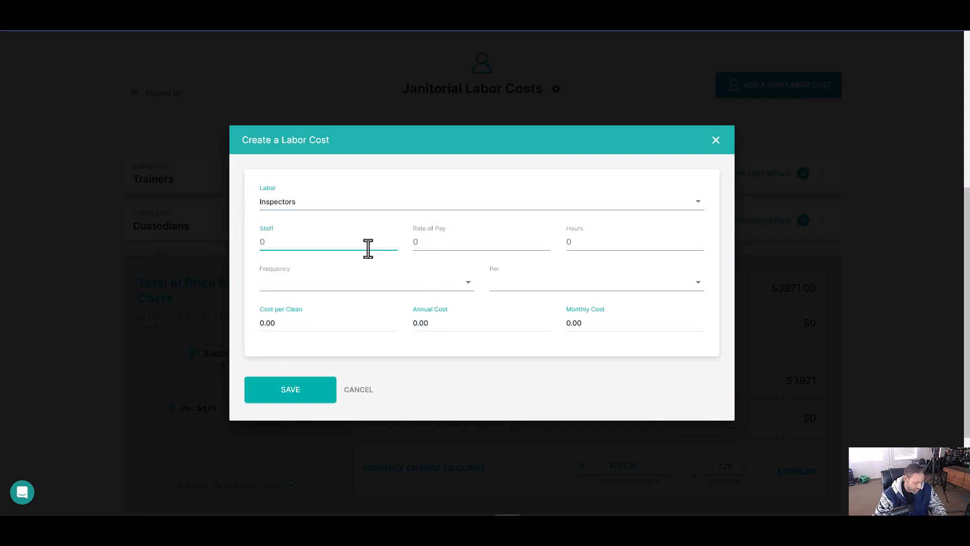
{"action": "type", "text": "1"}
{"action": "key", "text": "Tab"}
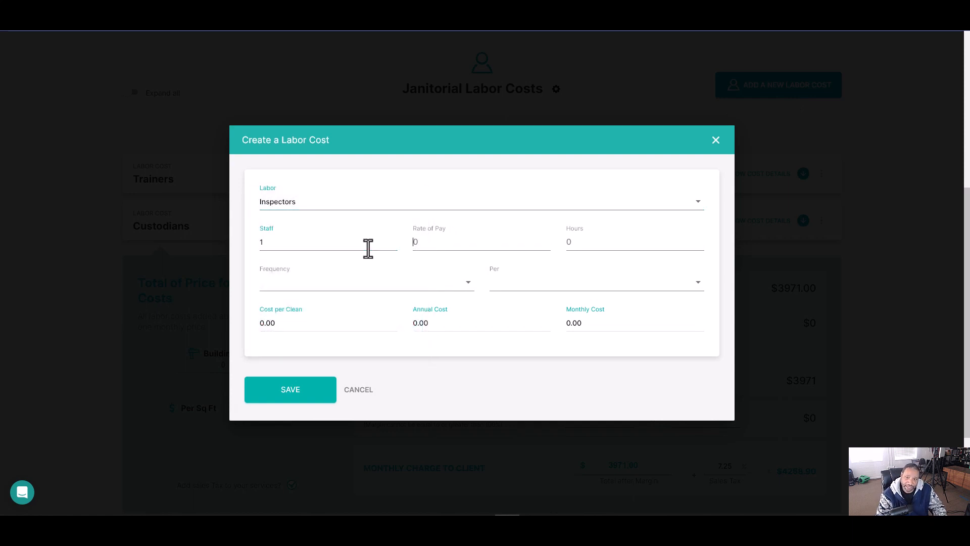
{"action": "type", "text": "25"}
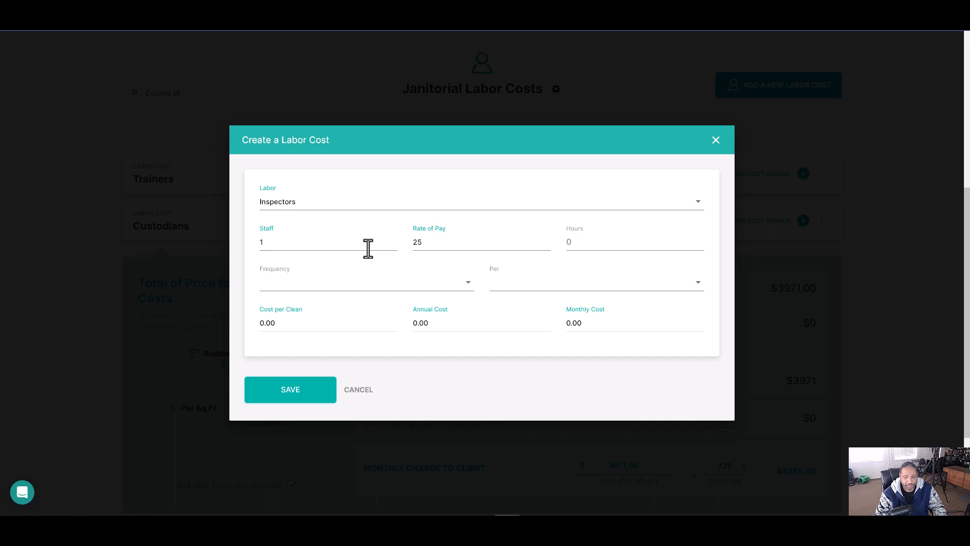
{"action": "left_click", "coordinate": [577, 234]}
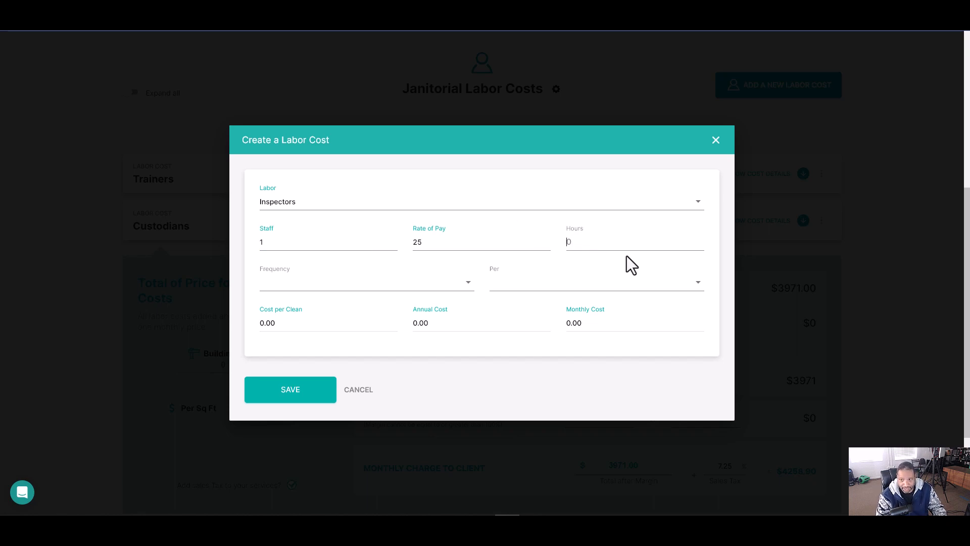
{"action": "type", "text": "1"}
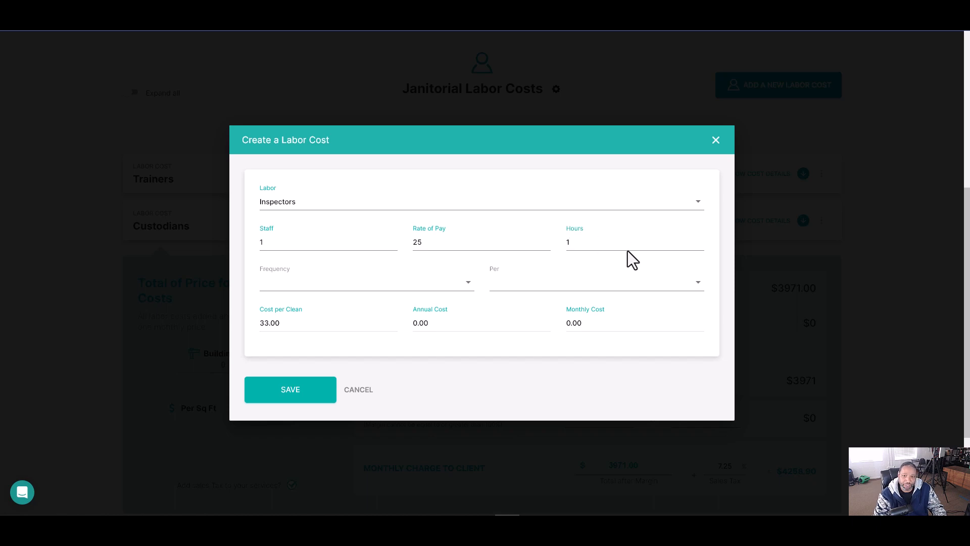
Step: Set the Inspectors frequency to 1 per month and save the labor cost
{"action": "left_click", "coordinate": [444, 297]}
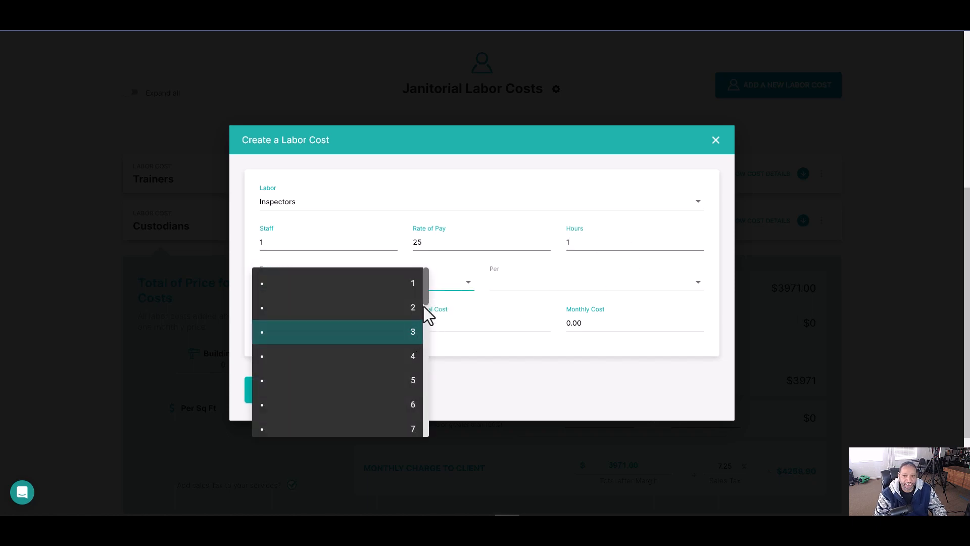
{"action": "left_click", "coordinate": [412, 287]}
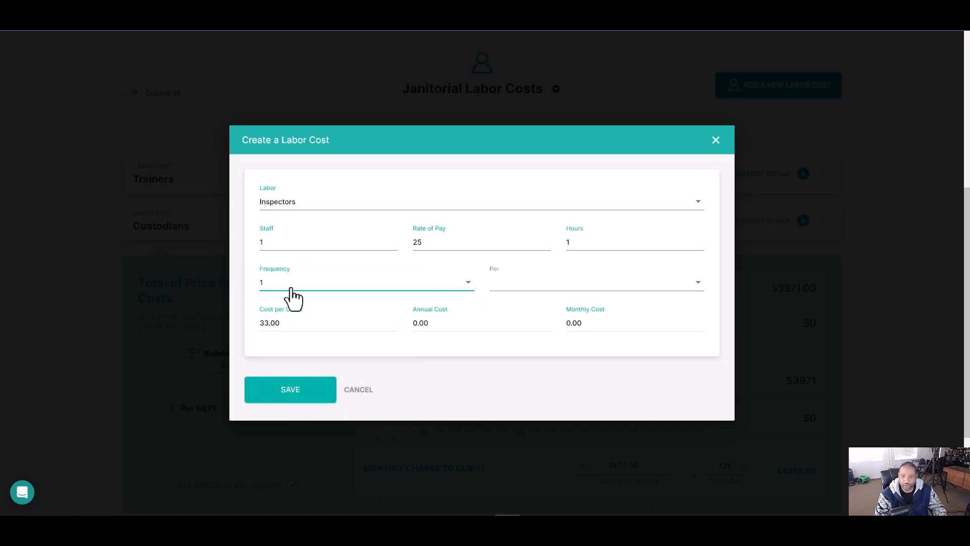
{"action": "left_click", "coordinate": [528, 286]}
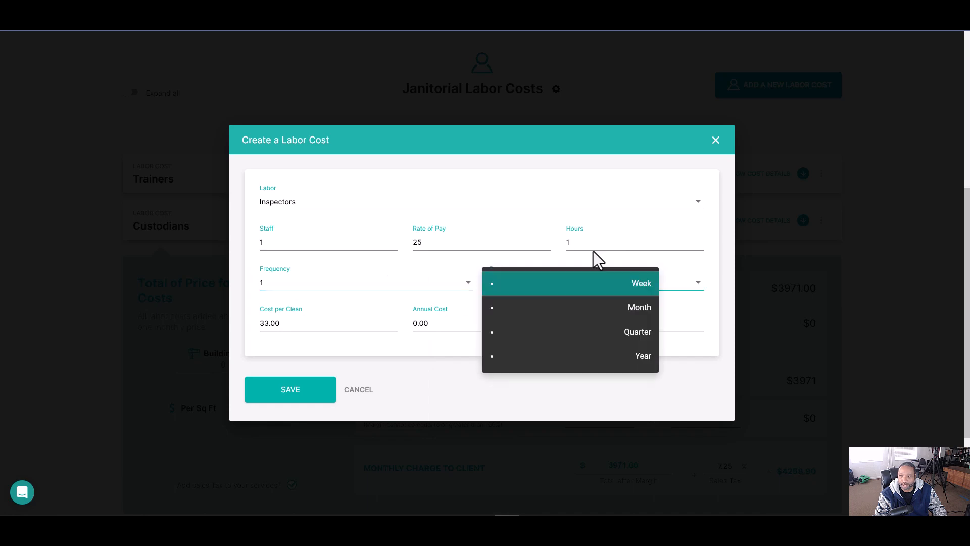
{"action": "left_click", "coordinate": [641, 309]}
{"action": "left_click", "coordinate": [303, 395]}
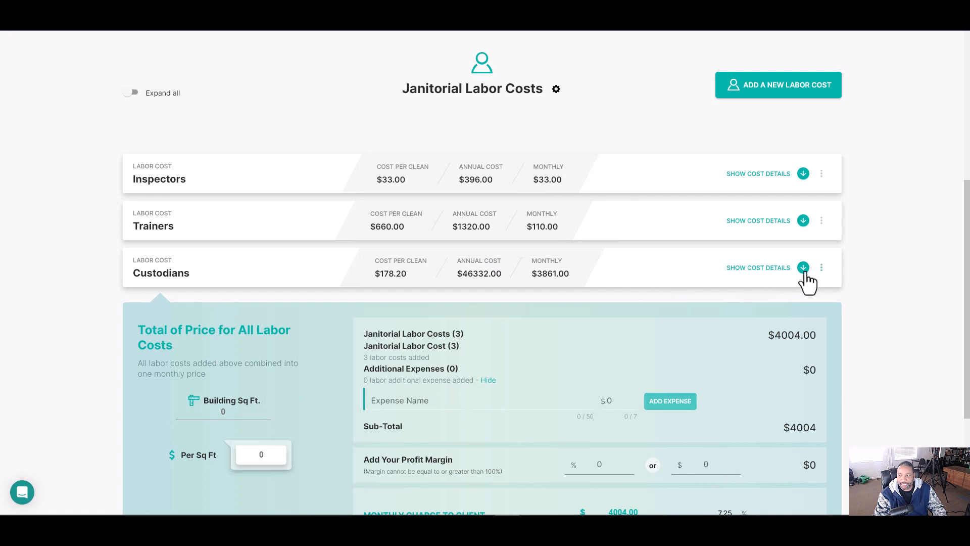
Step: Review the Custodians cost details and the combined labor price totals, and collapse the details again
{"action": "left_click", "coordinate": [804, 273]}
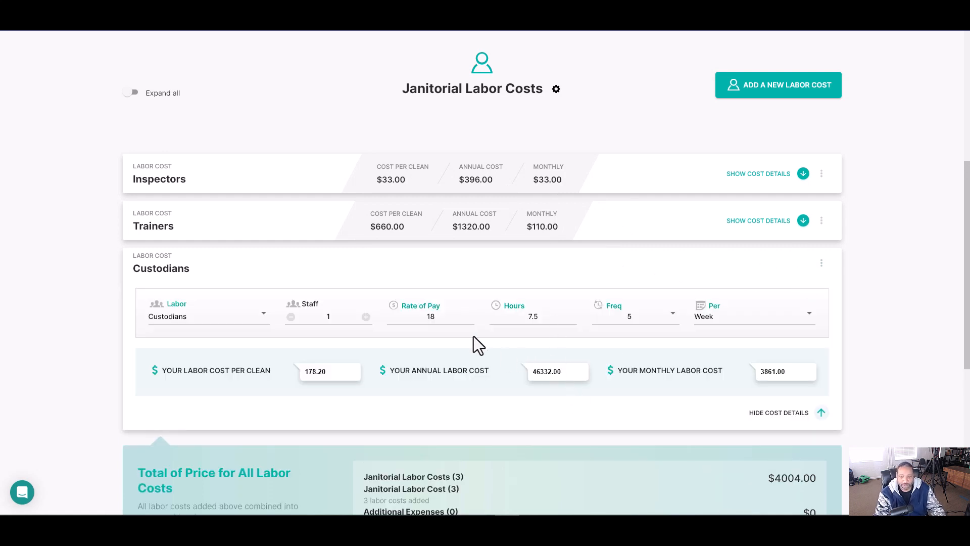
{"action": "scroll", "coordinate": [416, 348], "scroll_direction": "down", "scroll_amount": 2}
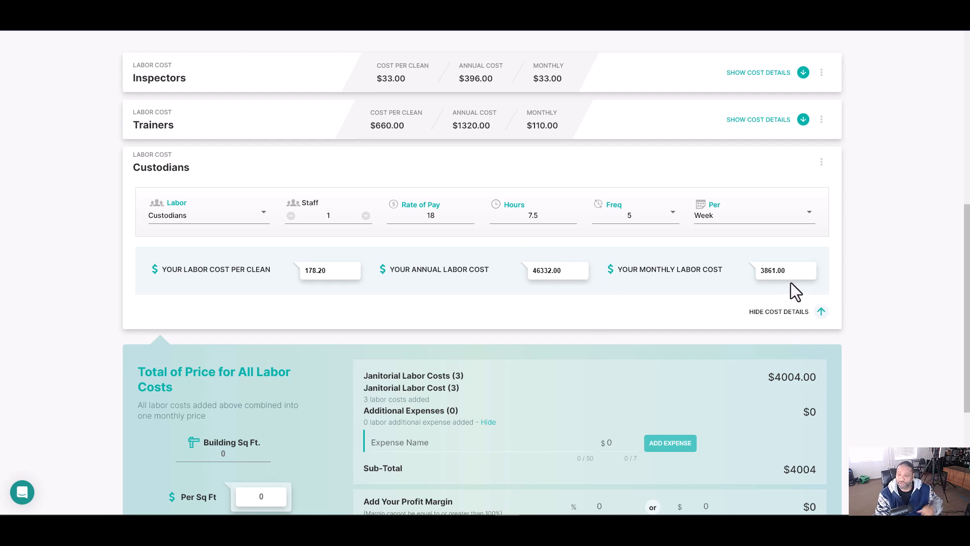
{"action": "scroll", "coordinate": [646, 275], "scroll_direction": "down", "scroll_amount": 2}
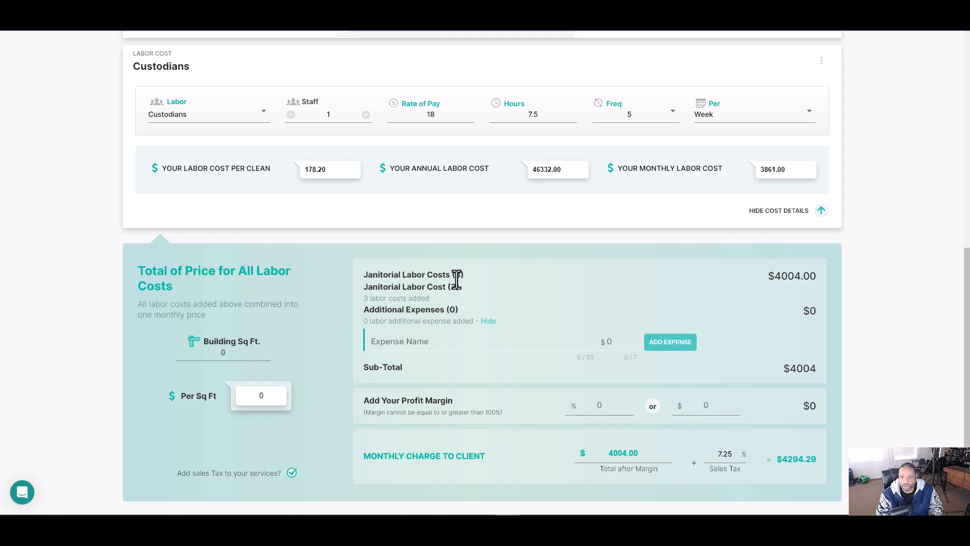
{"action": "scroll", "coordinate": [463, 277], "scroll_direction": "up", "scroll_amount": 2}
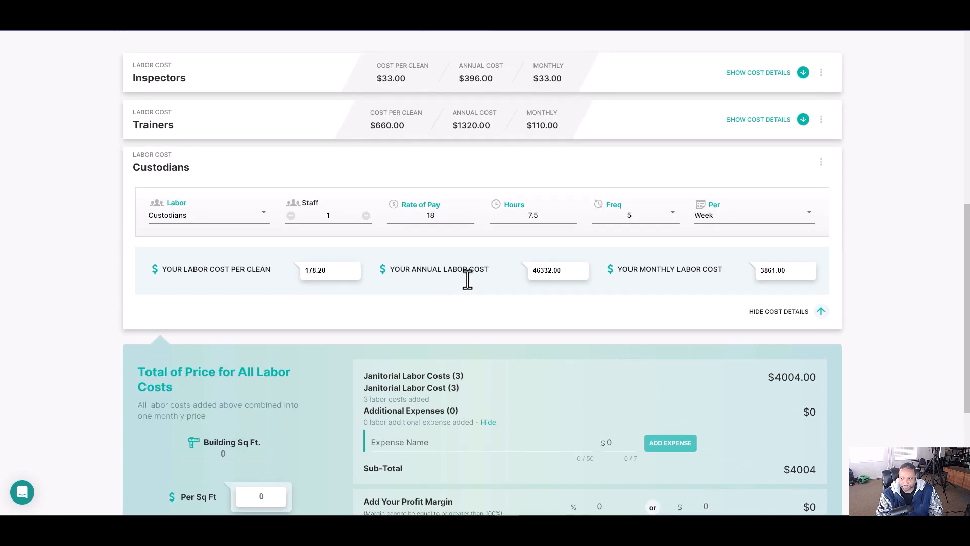
{"action": "left_click", "coordinate": [822, 312]}
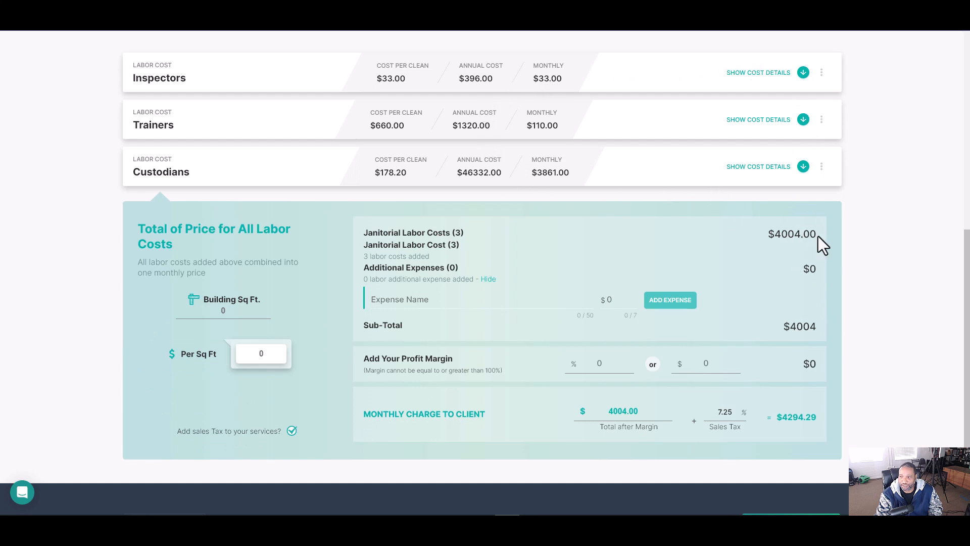
Step: Add an additional labor expense named Cleaning Supplies with an amount of $75
{"action": "scroll", "coordinate": [821, 232], "scroll_direction": "up", "scroll_amount": 2}
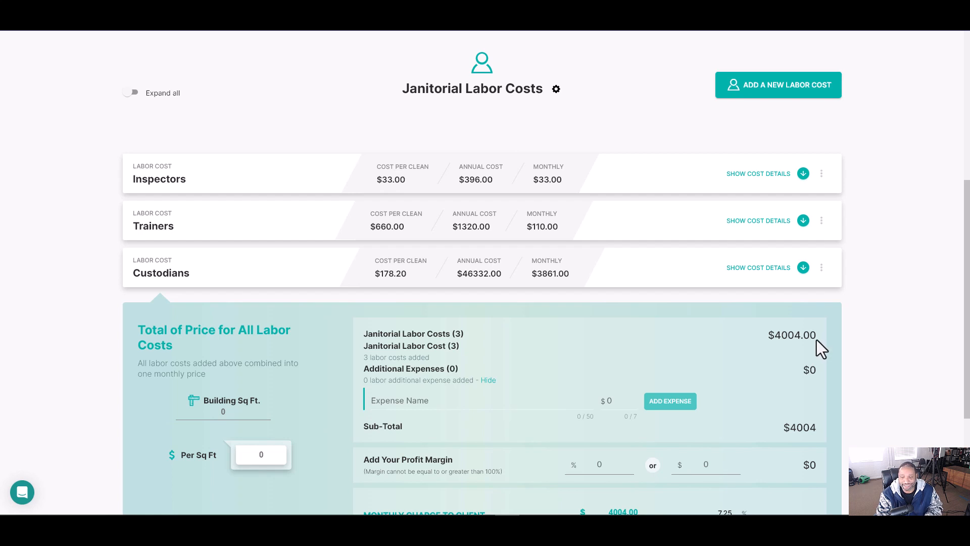
{"action": "left_click", "coordinate": [480, 400]}
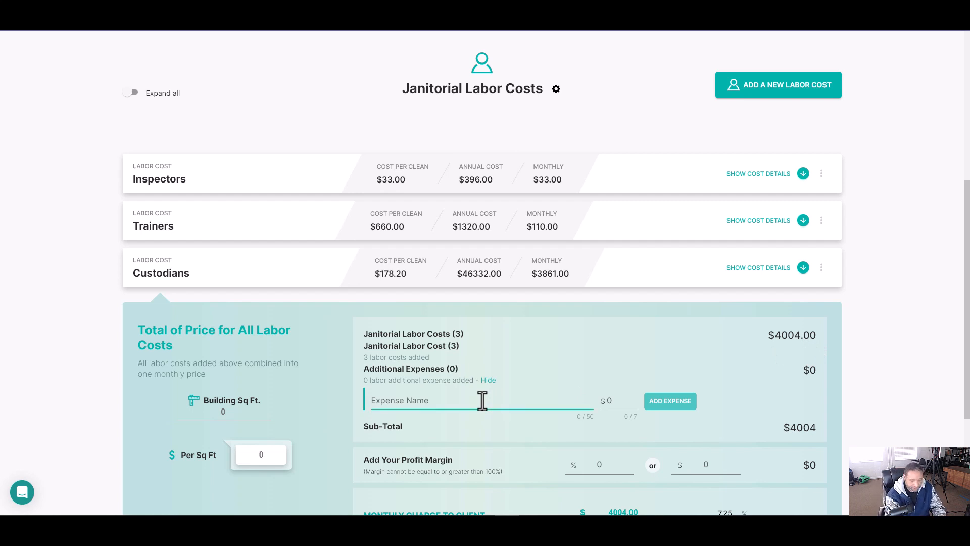
{"action": "type", "text": "cleaning"}
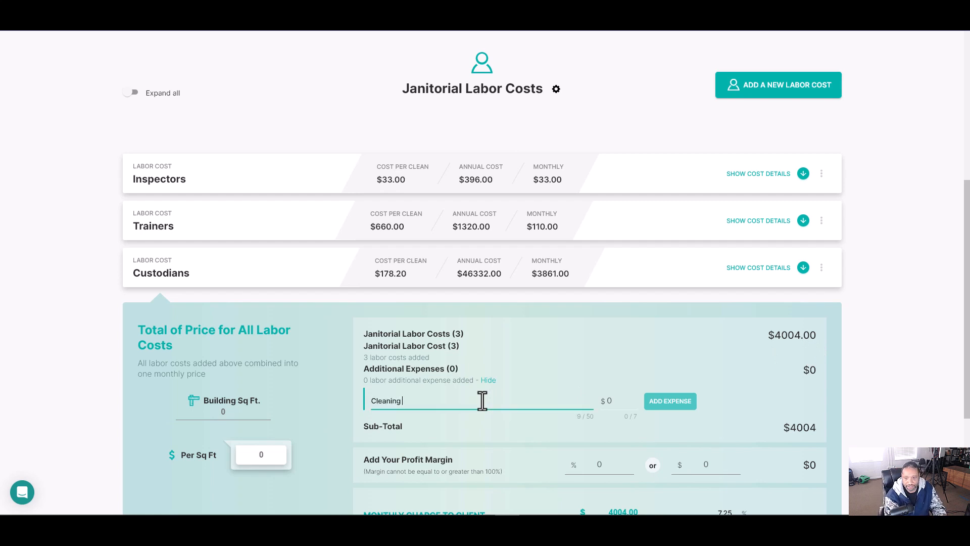
{"action": "type", "text": " Supplie"}
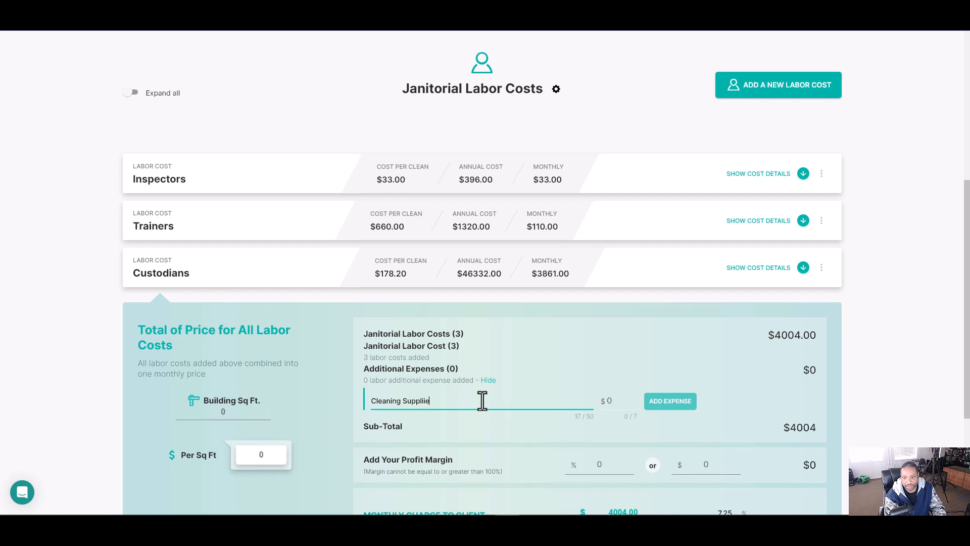
{"action": "key", "text": "BackSpace"}
{"action": "type", "text": "es"}
{"action": "key", "text": "Tab"}
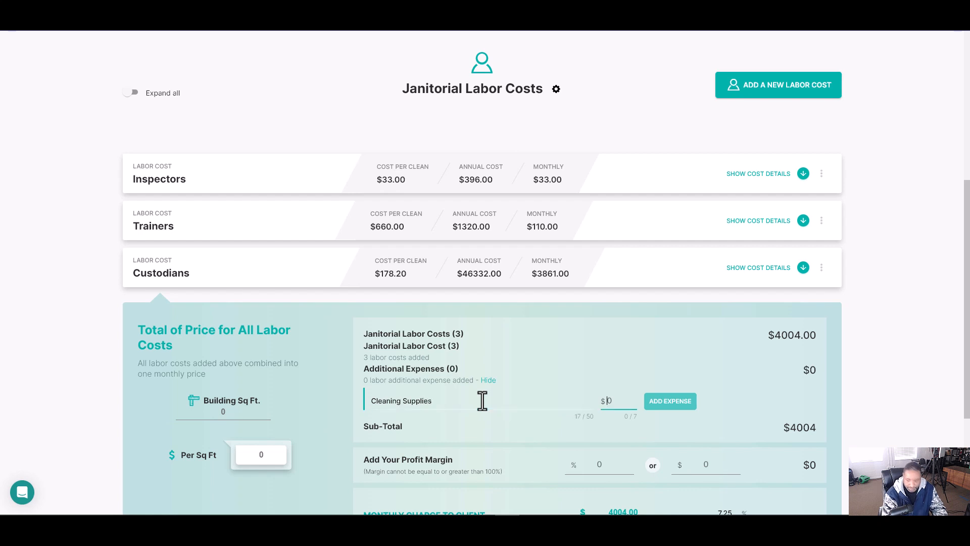
{"action": "type", "text": "75"}
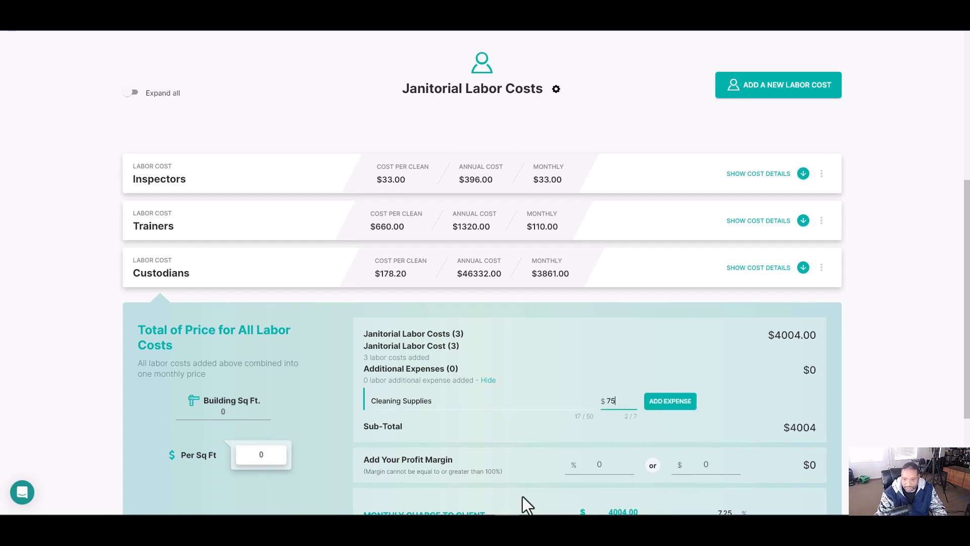
{"action": "left_click", "coordinate": [669, 404]}
Step: Add a second additional expense named Tech Fee for $25
{"action": "left_click", "coordinate": [481, 426]}
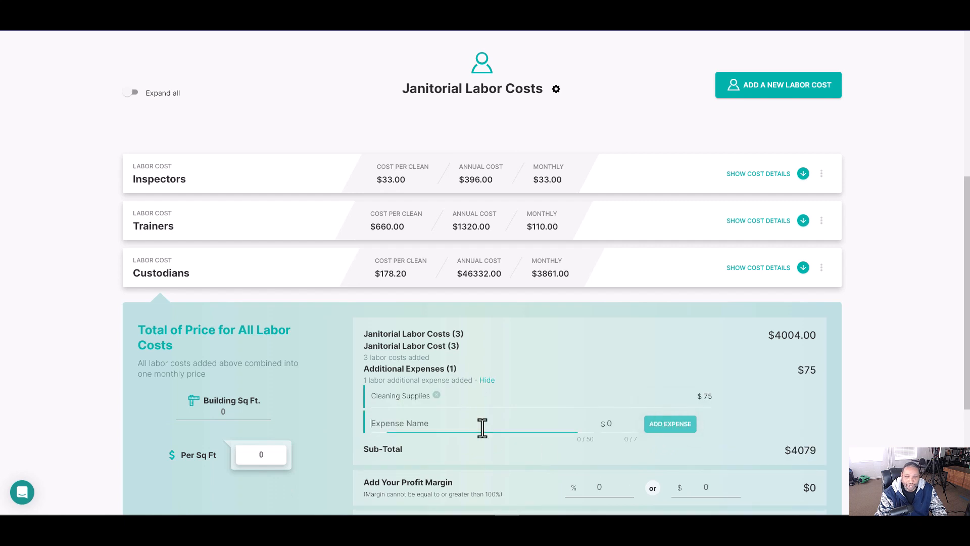
{"action": "type", "text": "Tech Fee"}
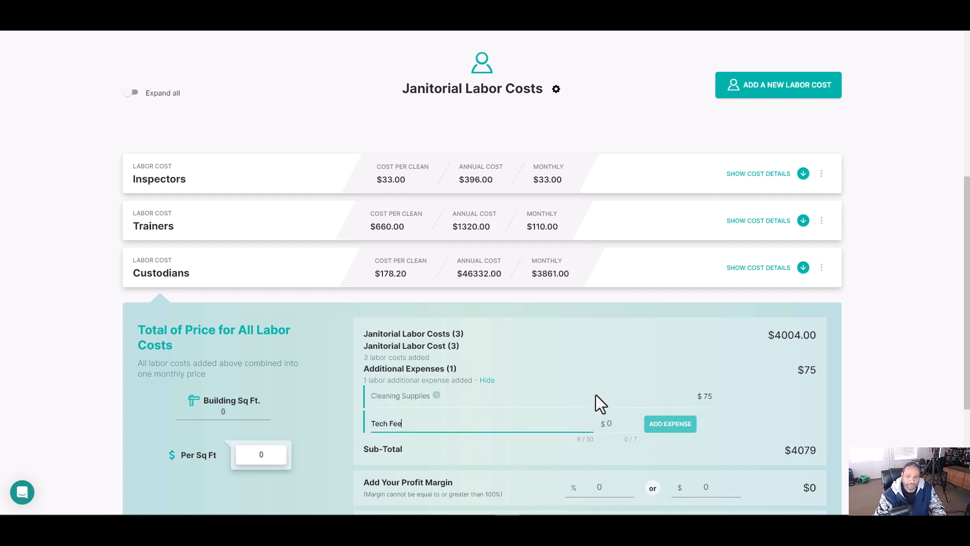
{"action": "left_click", "coordinate": [612, 422]}
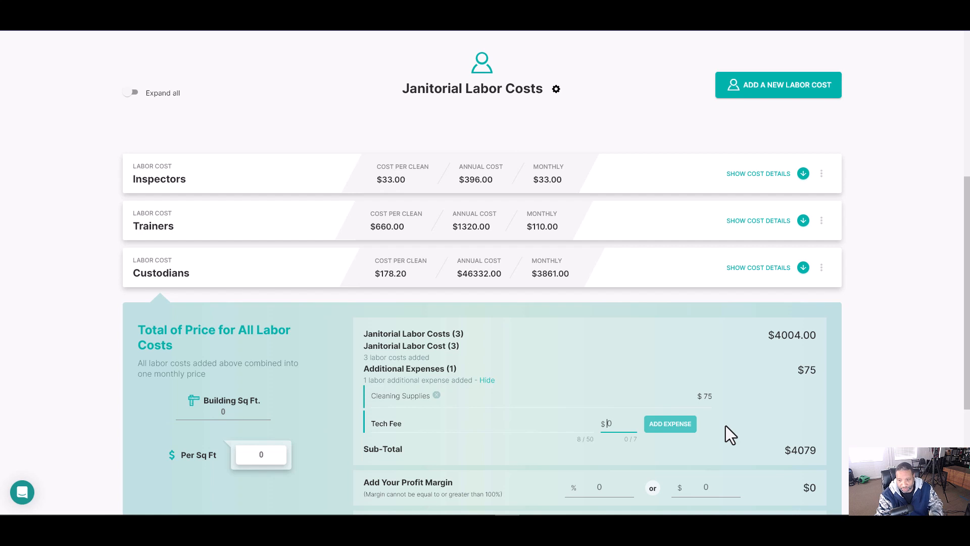
{"action": "type", "text": "25"}
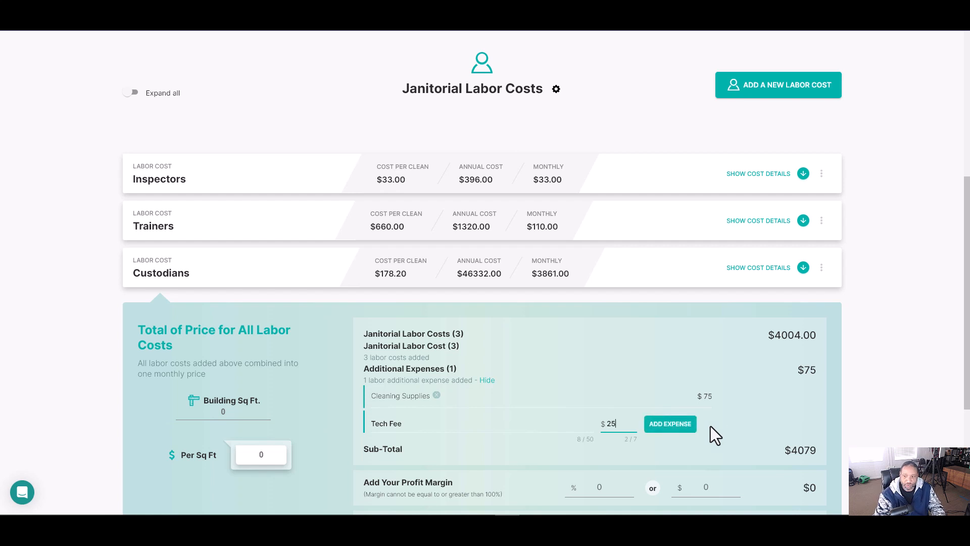
{"action": "left_click", "coordinate": [677, 425]}
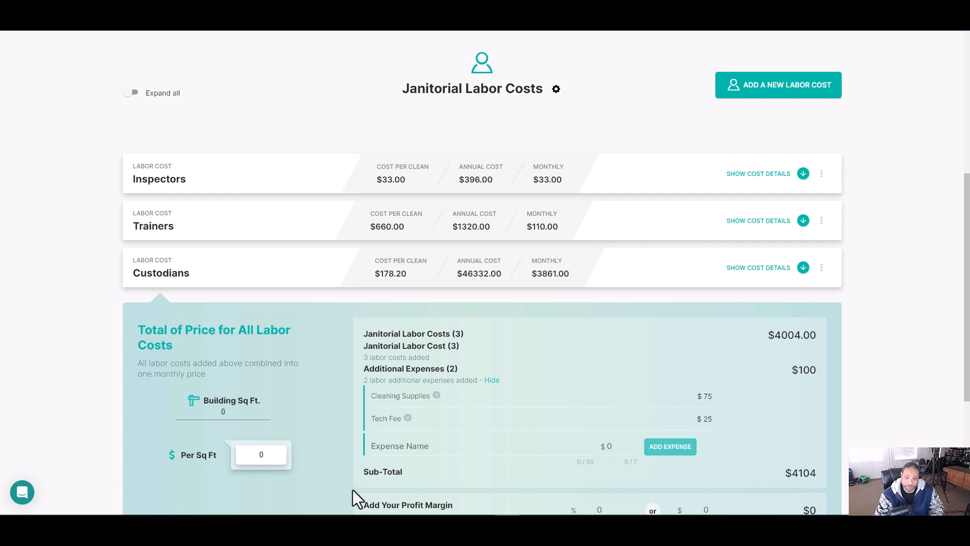
Step: Add a third additional expense named Drive Time for $50
{"action": "left_click", "coordinate": [417, 445]}
{"action": "type", "text": "Drivfe"}
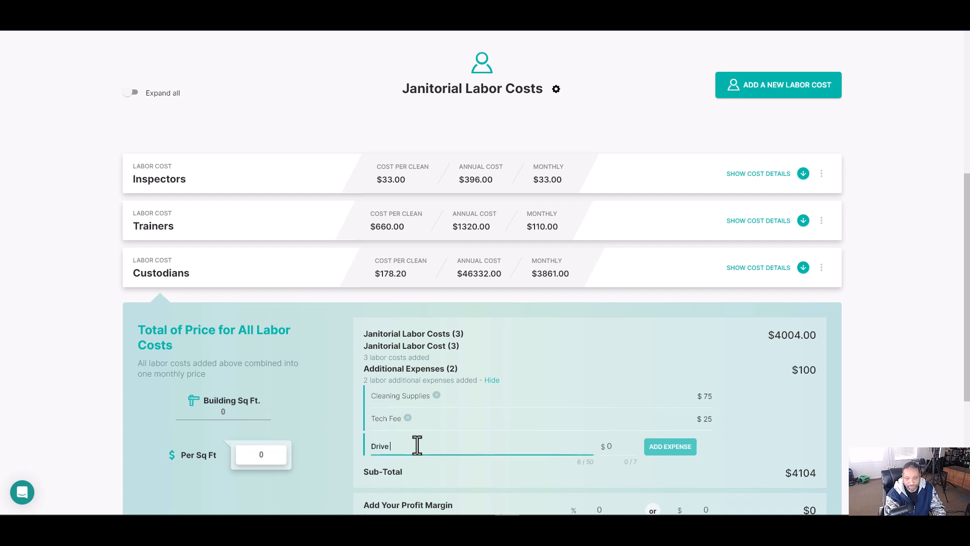
{"action": "type", "text": "Time"}
{"action": "key", "text": "Tab"}
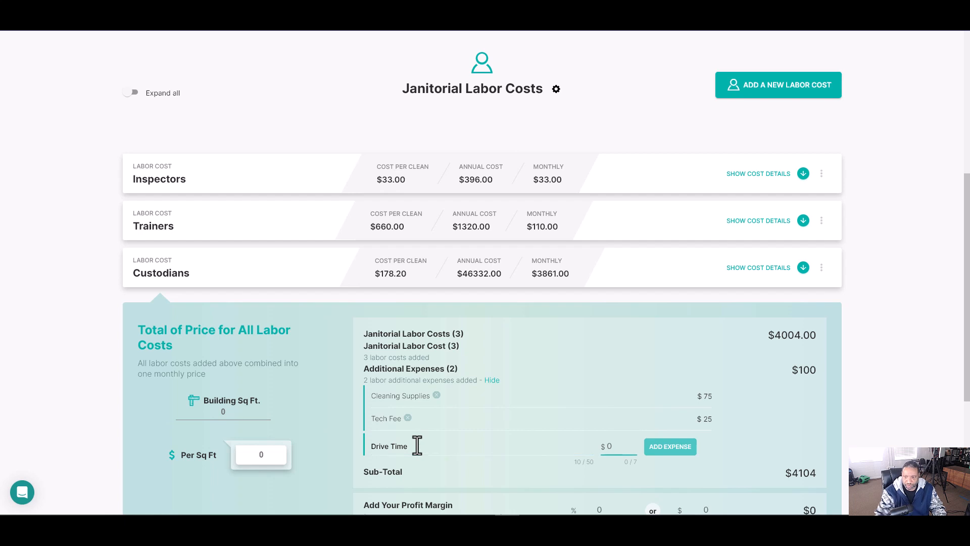
{"action": "type", "text": "50"}
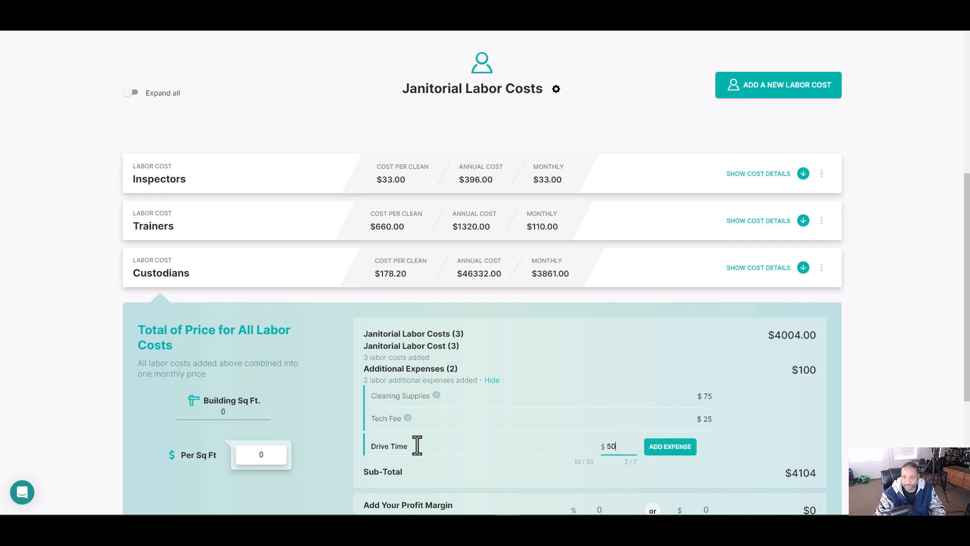
{"action": "left_click", "coordinate": [671, 449]}
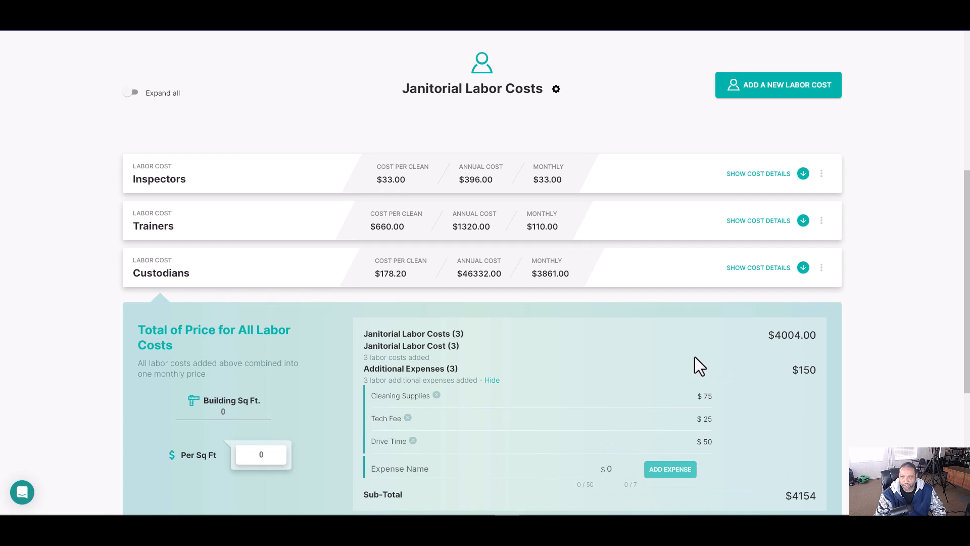
Step: Check the labor sub-total and turn off sales tax for the services
{"action": "scroll", "coordinate": [727, 364], "scroll_direction": "down", "scroll_amount": 2}
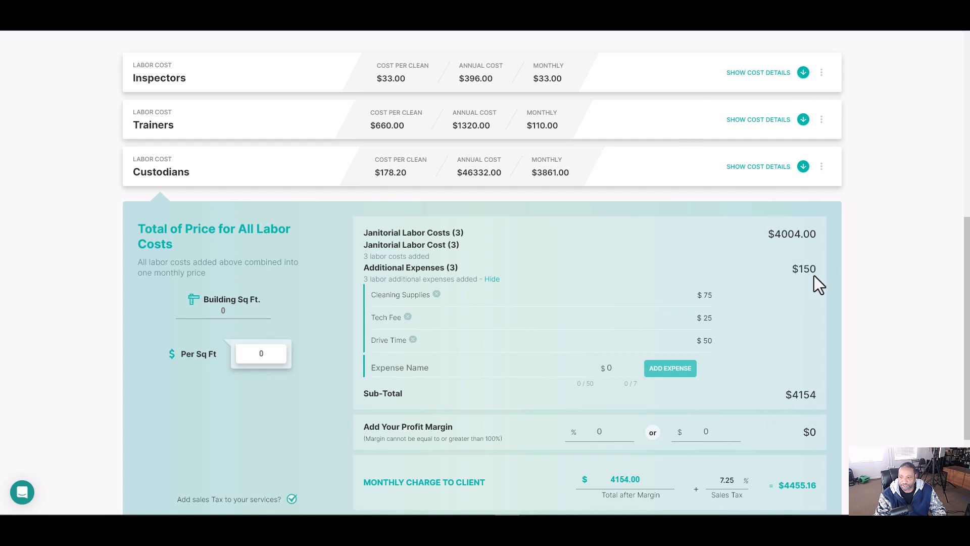
{"action": "left_click_drag", "start_coordinate": [821, 400], "coordinate": [803, 398]}
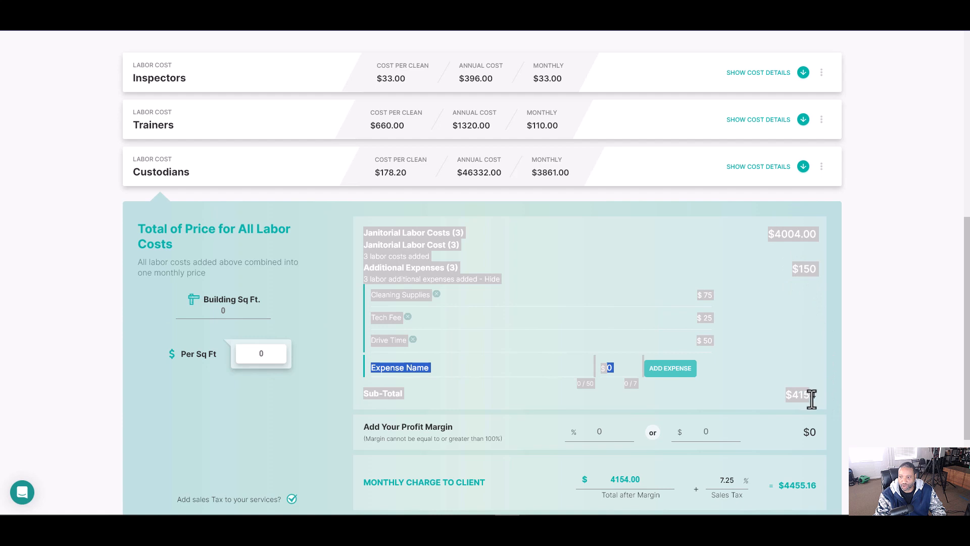
{"action": "left_click", "coordinate": [812, 398]}
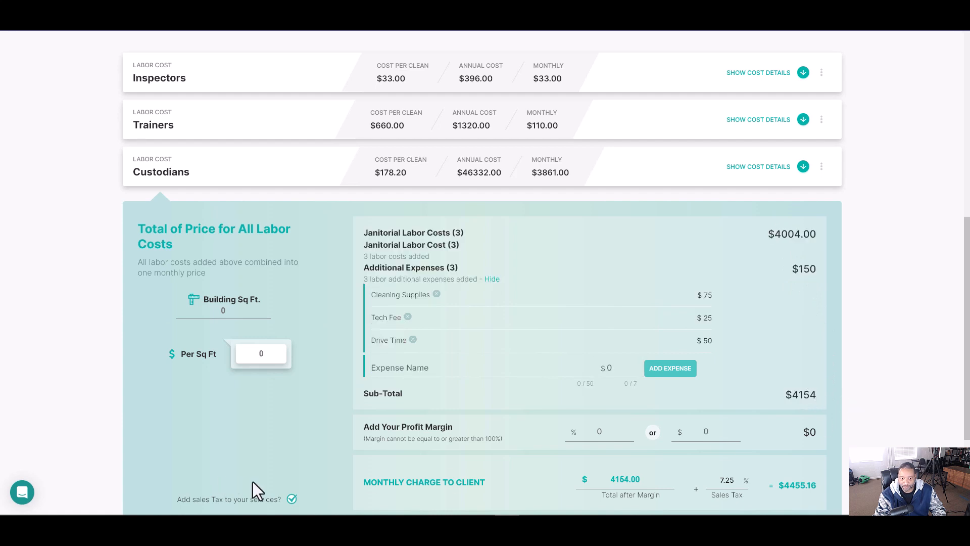
{"action": "left_click", "coordinate": [292, 499]}
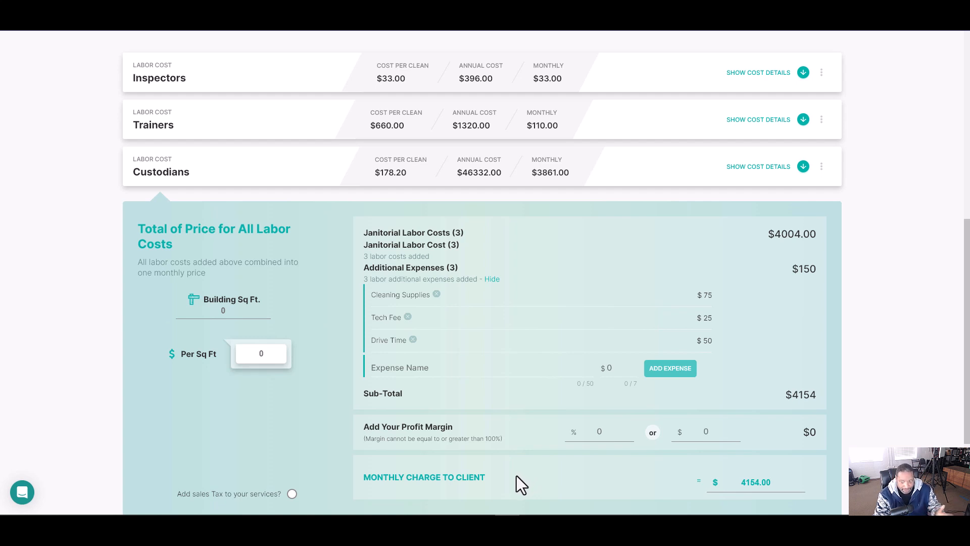
Step: Set the profit margin percentage to 35
{"action": "left_click", "coordinate": [600, 431]}
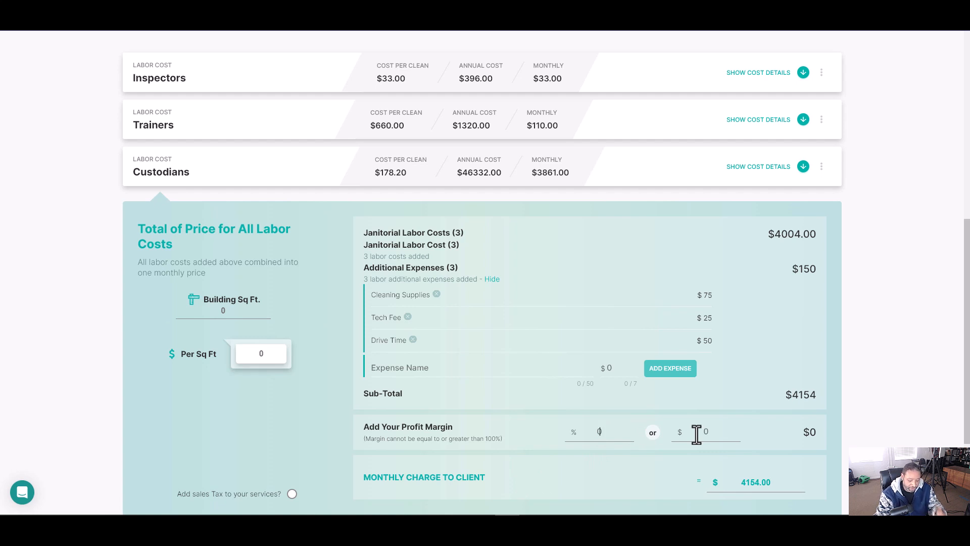
{"action": "type", "text": "35"}
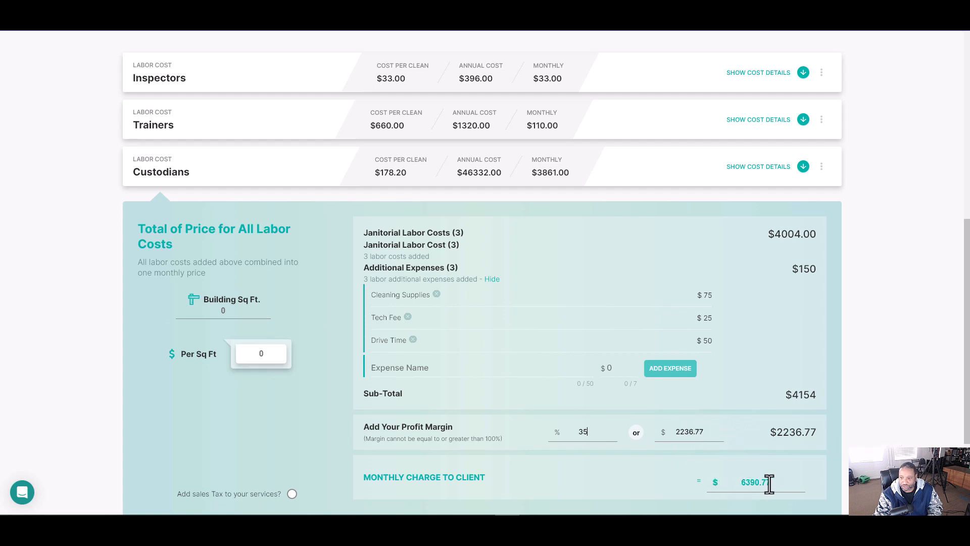
Step: Add sales tax to the services to preview the taxed monthly charge, and remove the tax again
{"action": "scroll", "coordinate": [758, 480], "scroll_direction": "down", "scroll_amount": 2}
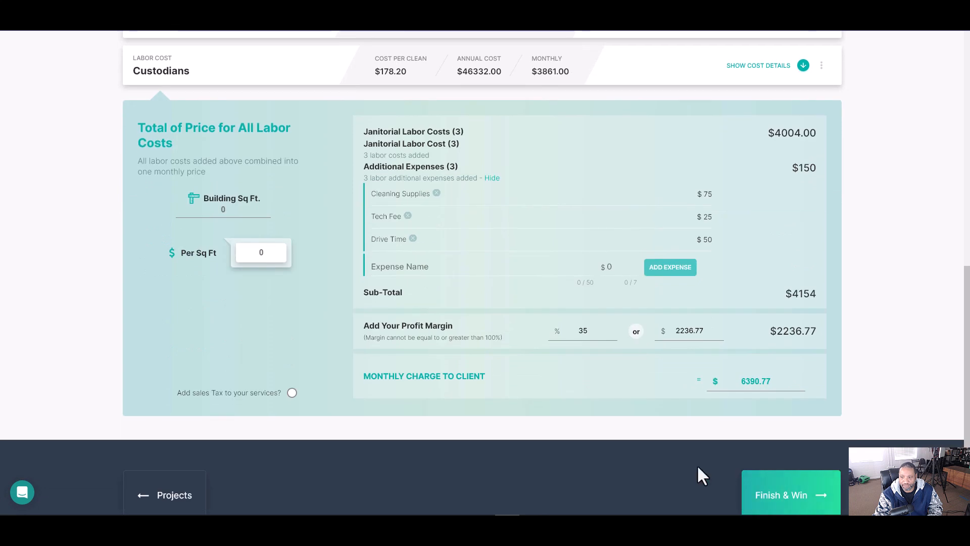
{"action": "left_click", "coordinate": [293, 393]}
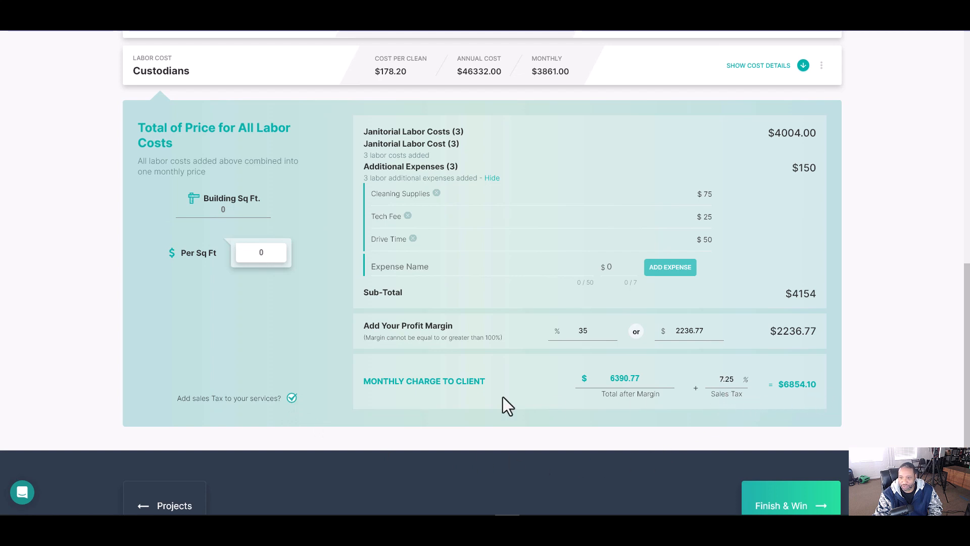
{"action": "left_click", "coordinate": [291, 399]}
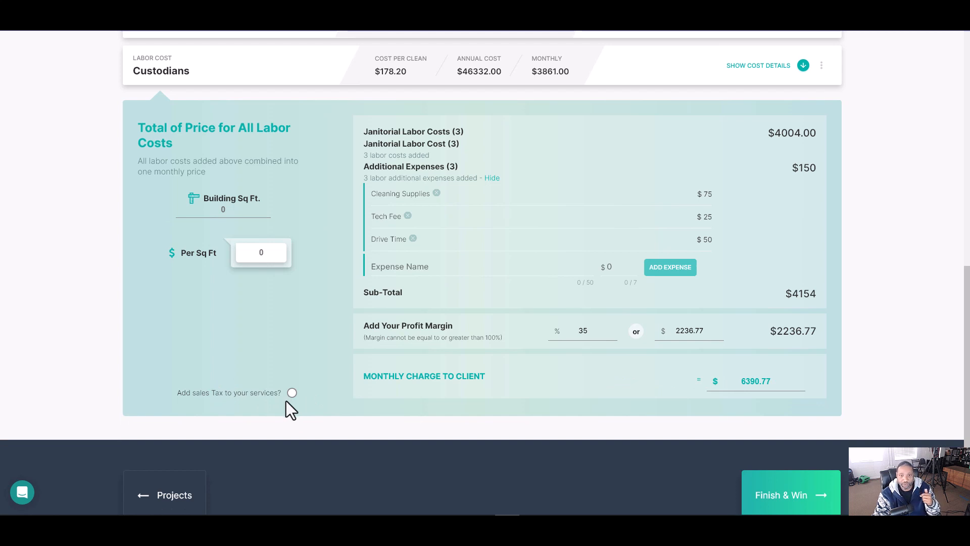
Step: Try building sizes of 12000 and 15000 square feet to compare the price per square foot
{"action": "scroll", "coordinate": [312, 401], "scroll_direction": "up", "scroll_amount": 2}
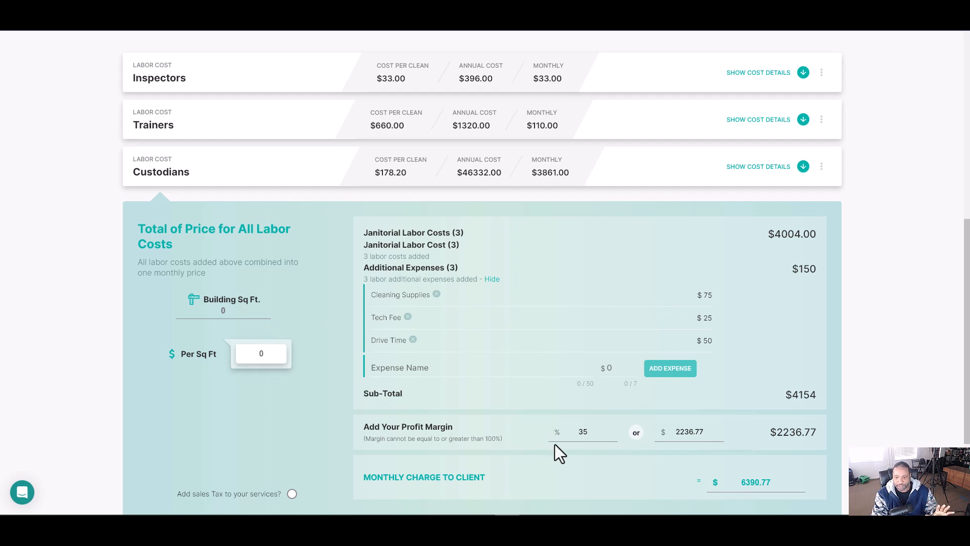
{"action": "left_click", "coordinate": [241, 309]}
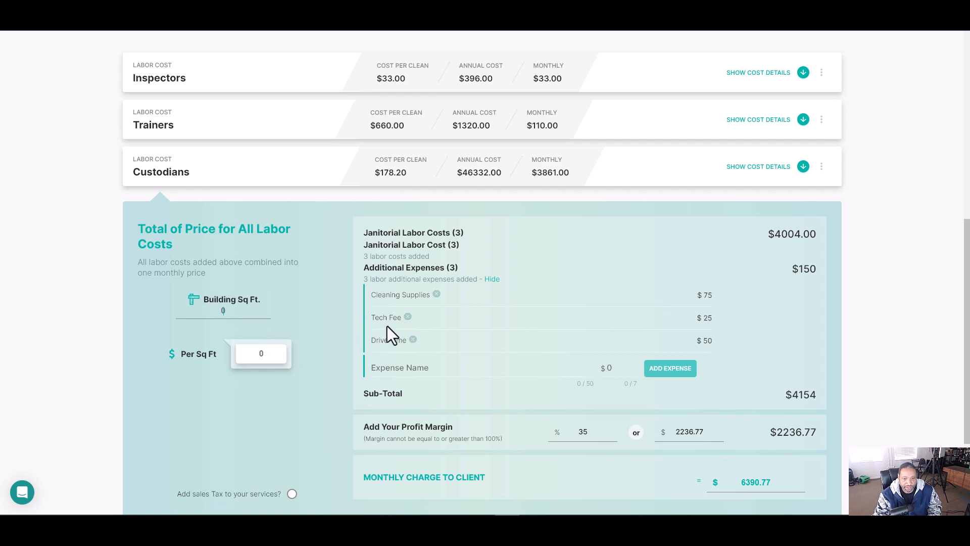
{"action": "type", "text": "12"}
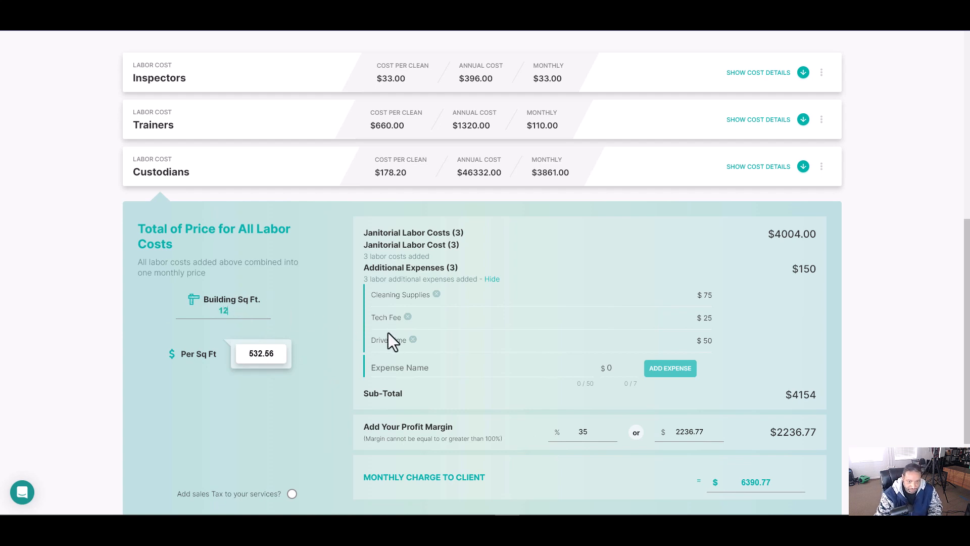
{"action": "type", "text": "000"}
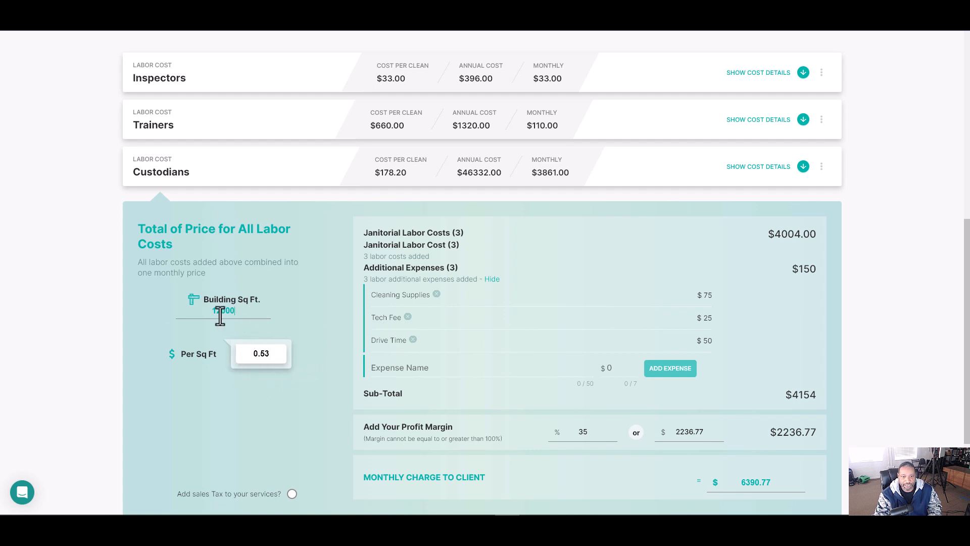
{"action": "left_click_drag", "start_coordinate": [220, 316], "coordinate": [216, 314]}
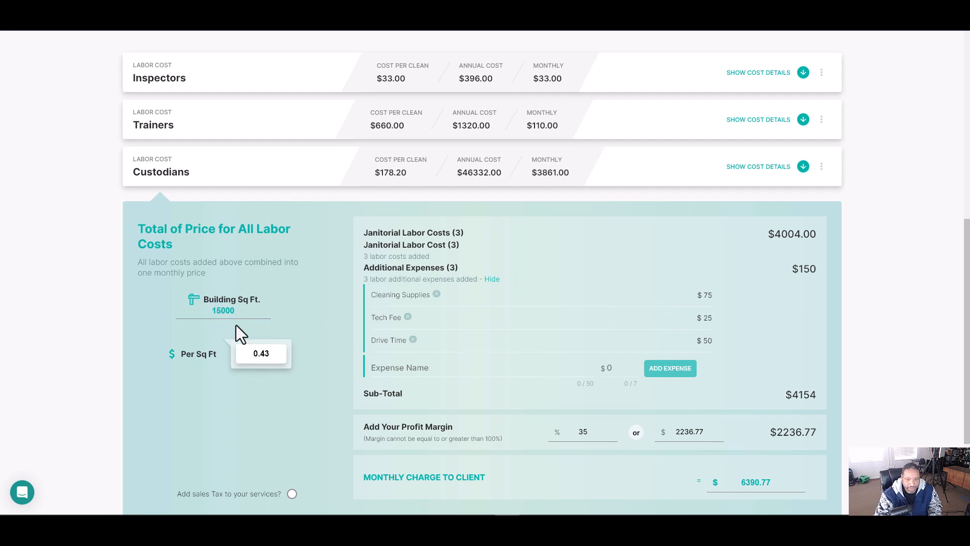
Step: Set the building square footage to 20000
{"action": "key", "text": "BackSpace"}
{"action": "key", "text": "BackSpace"}
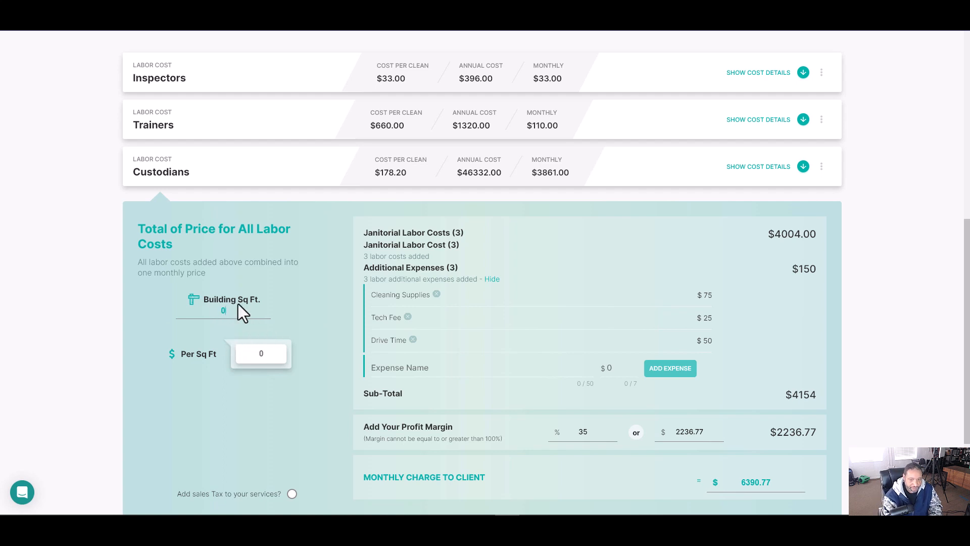
{"action": "type", "text": "2000"}
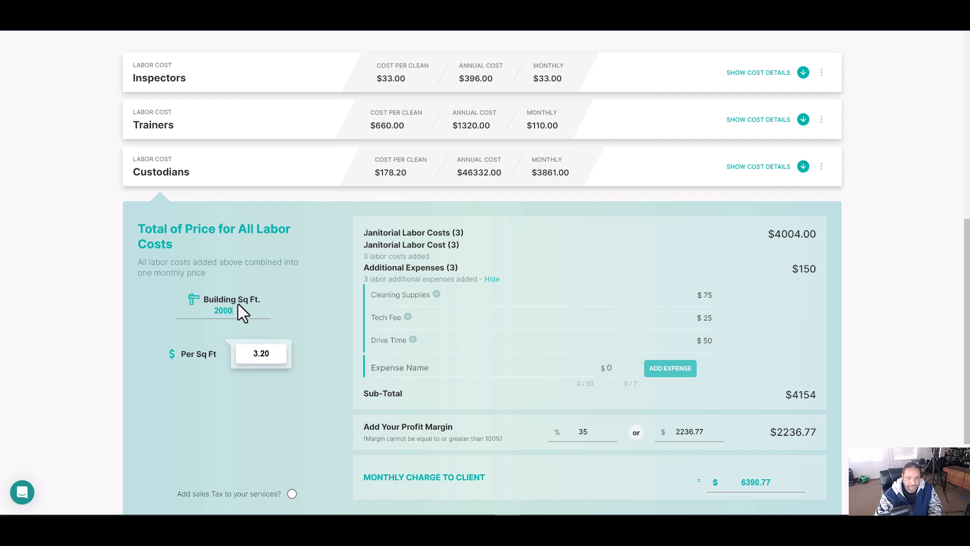
{"action": "type", "text": "0"}
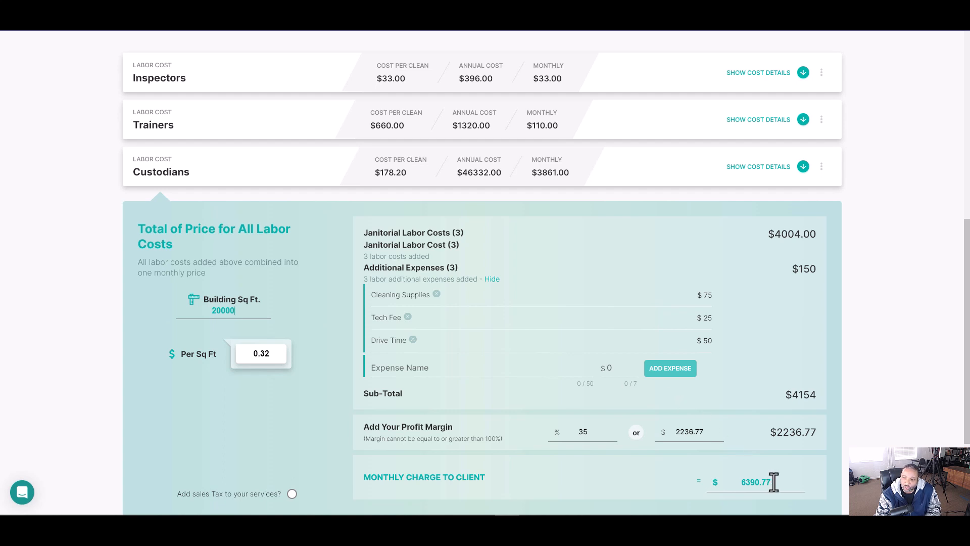
Step: Review the monthly charge and the cost details of the Custodians labor entry, and collapse the details again
{"action": "left_click_drag", "start_coordinate": [774, 482], "coordinate": [737, 483]}
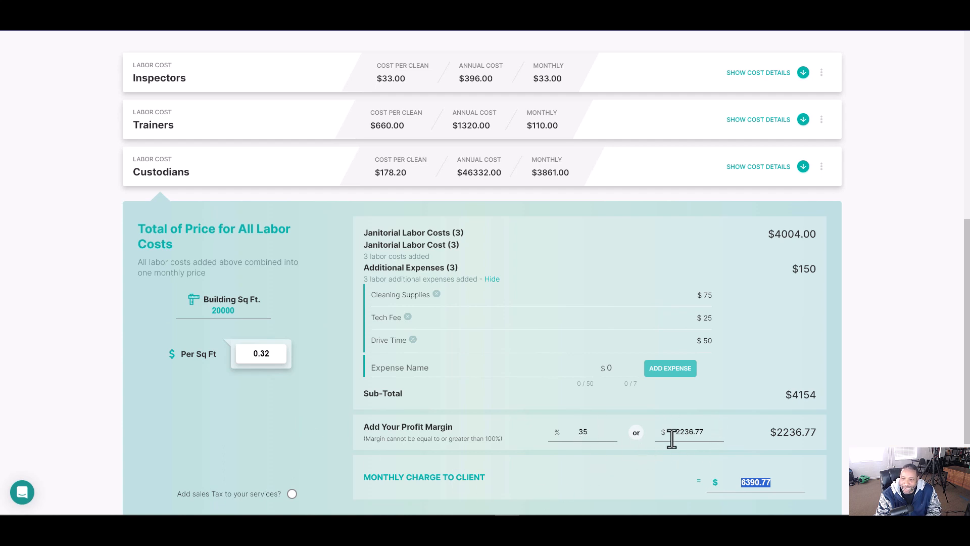
{"action": "scroll", "coordinate": [680, 432], "scroll_direction": "up", "scroll_amount": 2}
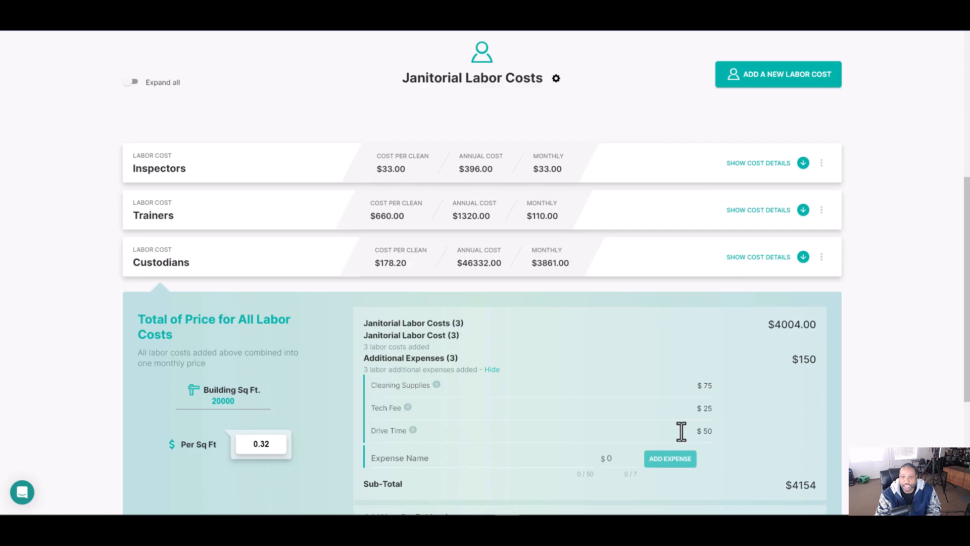
{"action": "scroll", "coordinate": [681, 432], "scroll_direction": "up", "scroll_amount": 2}
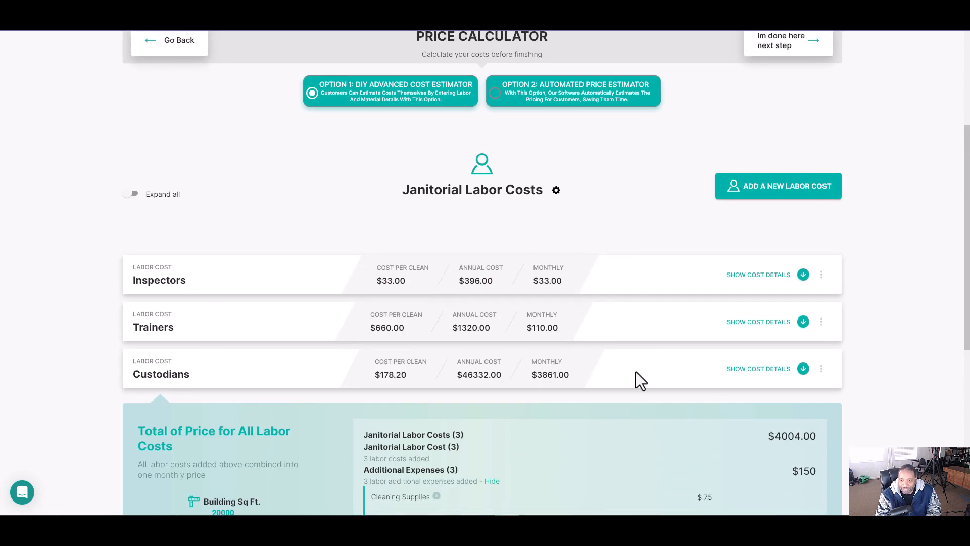
{"action": "left_click", "coordinate": [803, 369]}
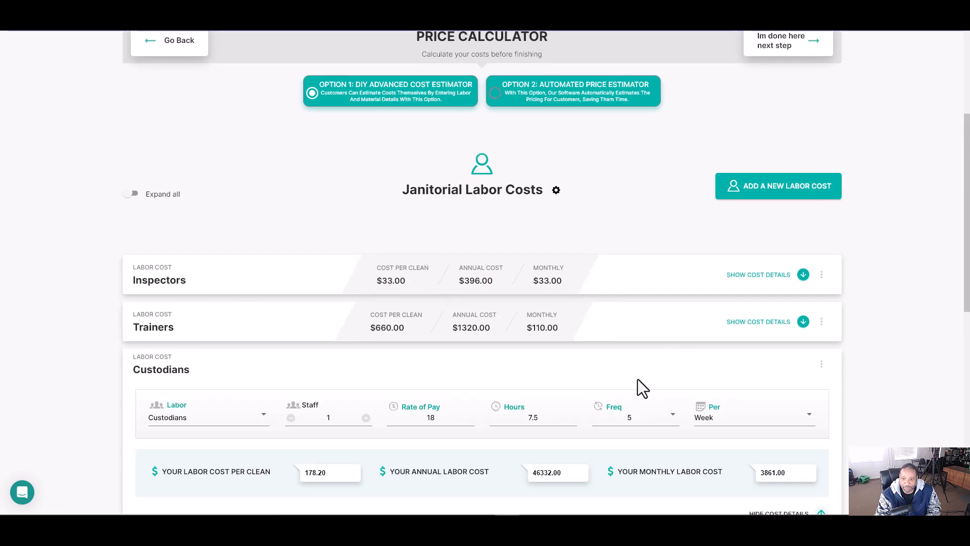
{"action": "scroll", "coordinate": [699, 408], "scroll_direction": "down", "scroll_amount": 2}
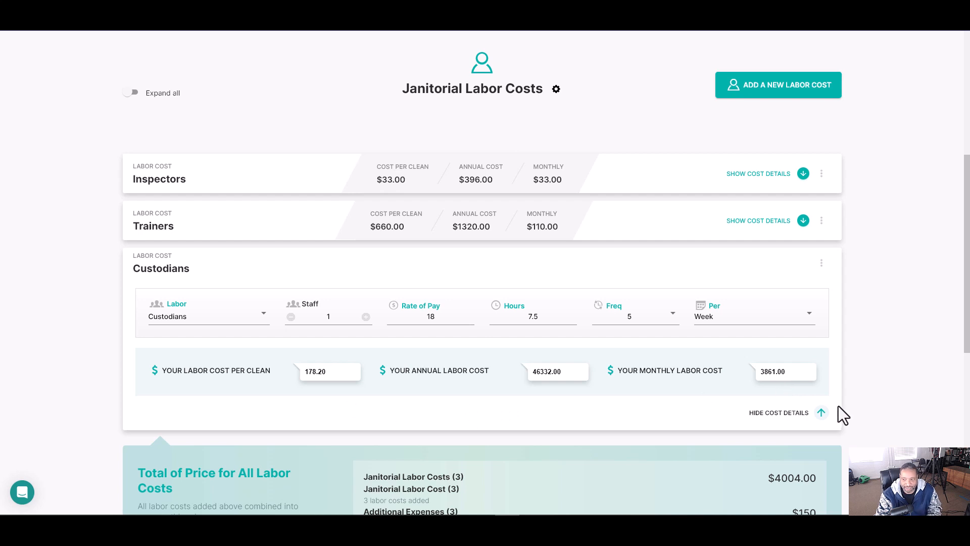
{"action": "left_click", "coordinate": [822, 414]}
{"action": "scroll", "coordinate": [693, 397], "scroll_direction": "down", "scroll_amount": 2}
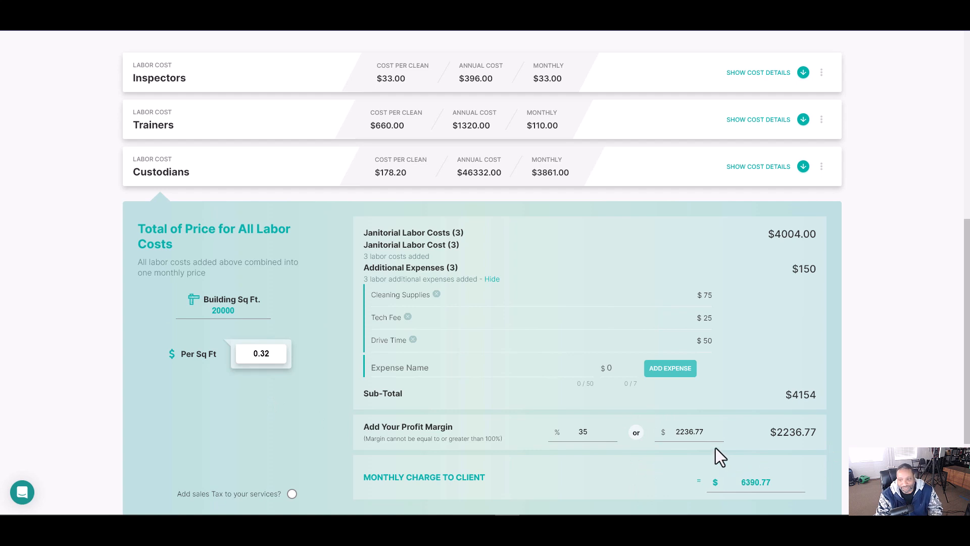
Step: Try a profit margin of $3000 and a monthly client charge of $6200
{"action": "left_click_drag", "start_coordinate": [710, 431], "coordinate": [674, 431]}
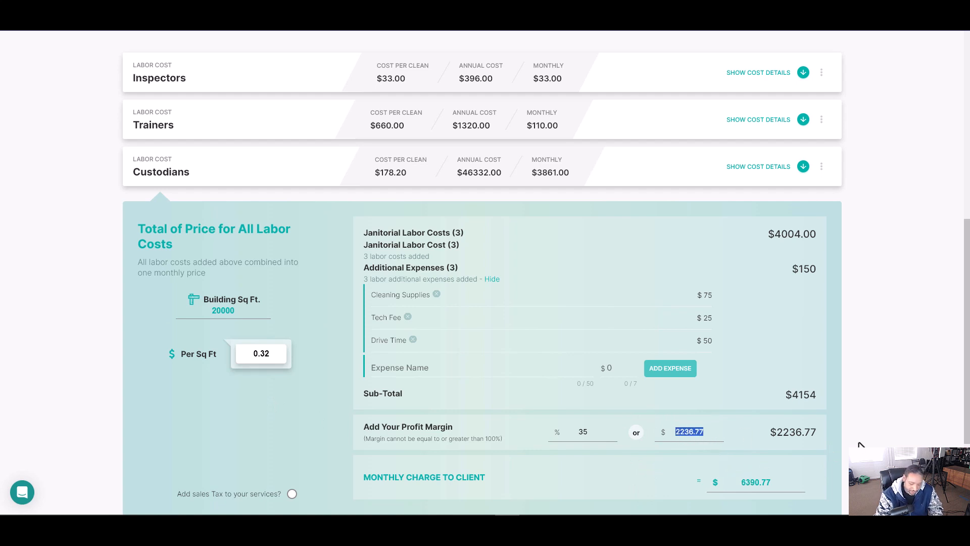
{"action": "type", "text": "3000"}
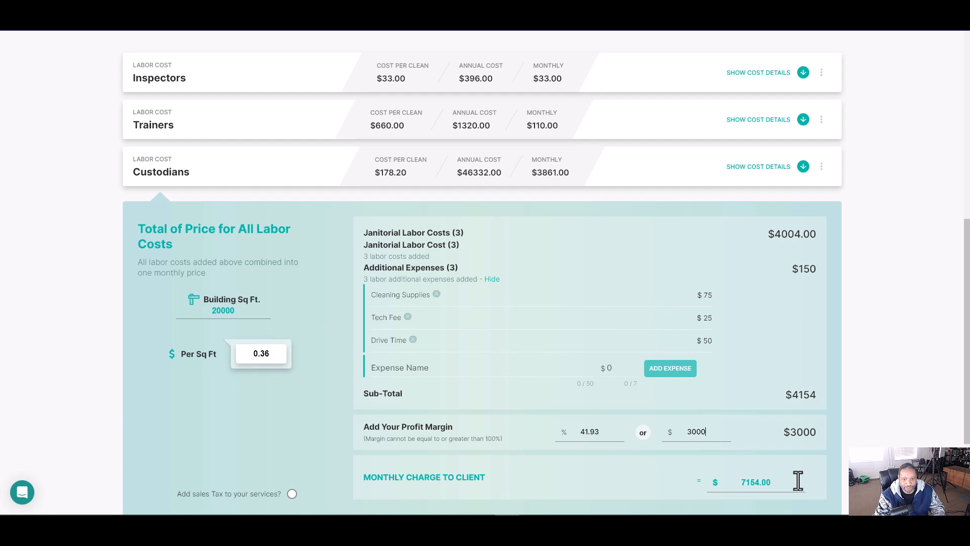
{"action": "left_click_drag", "start_coordinate": [786, 481], "coordinate": [739, 484]}
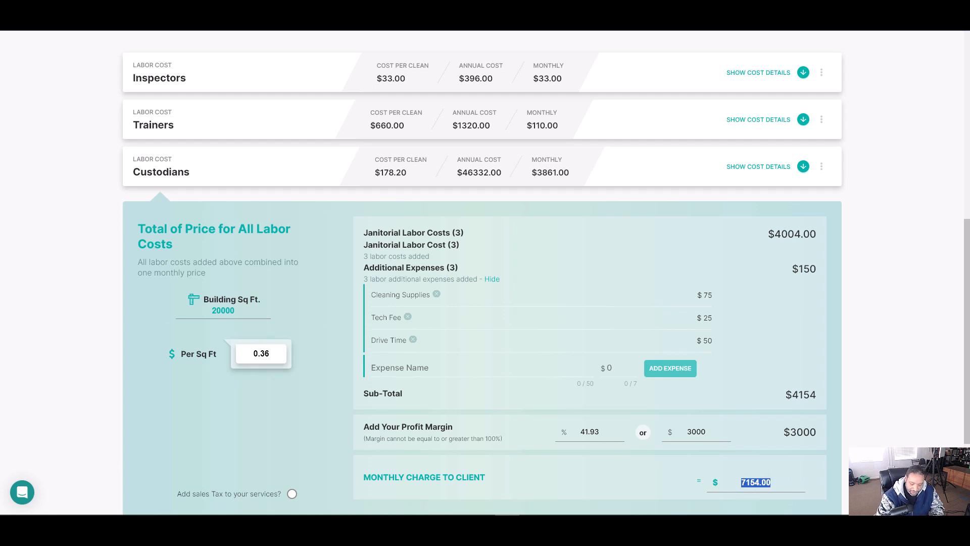
{"action": "type", "text": "6200"}
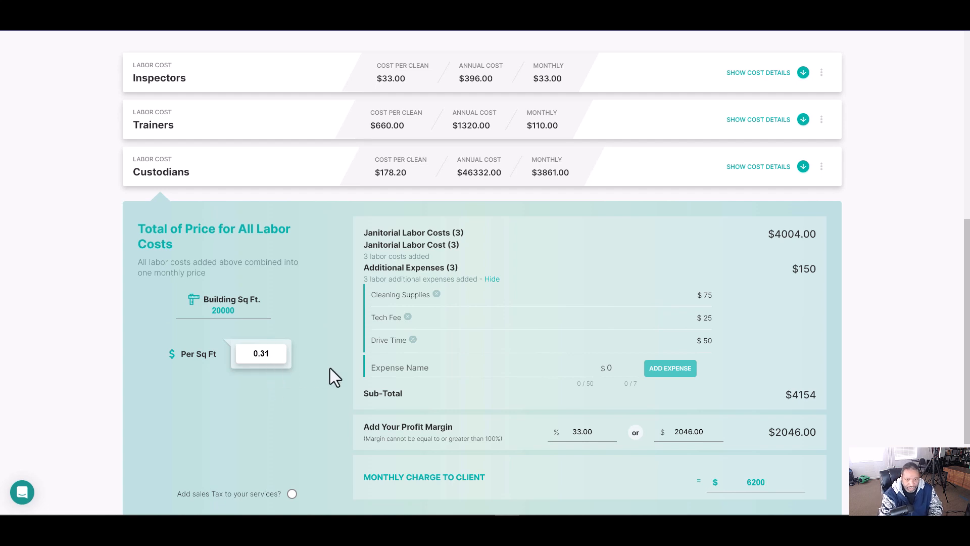
Step: Set the price per square foot to $0.35
{"action": "key", "text": "BackSpace"}
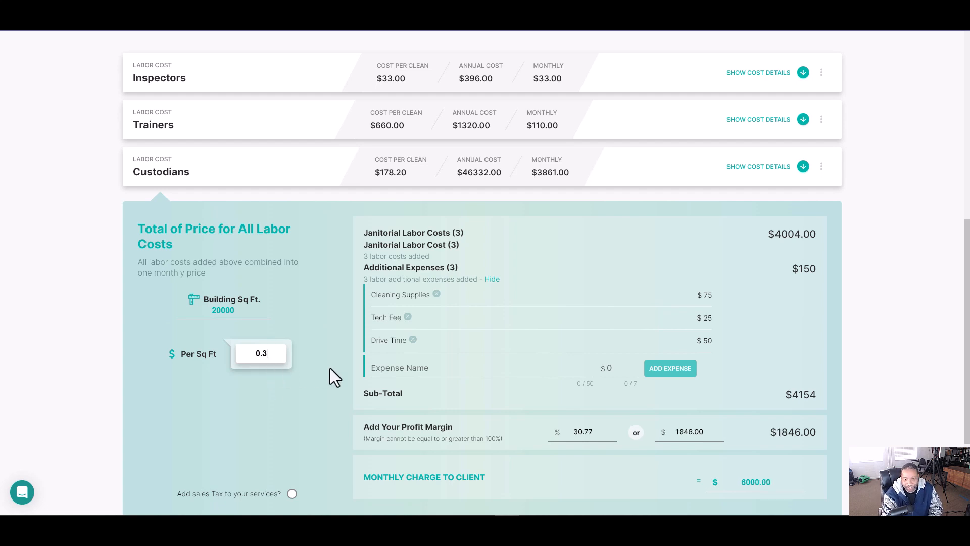
{"action": "type", "text": "5"}
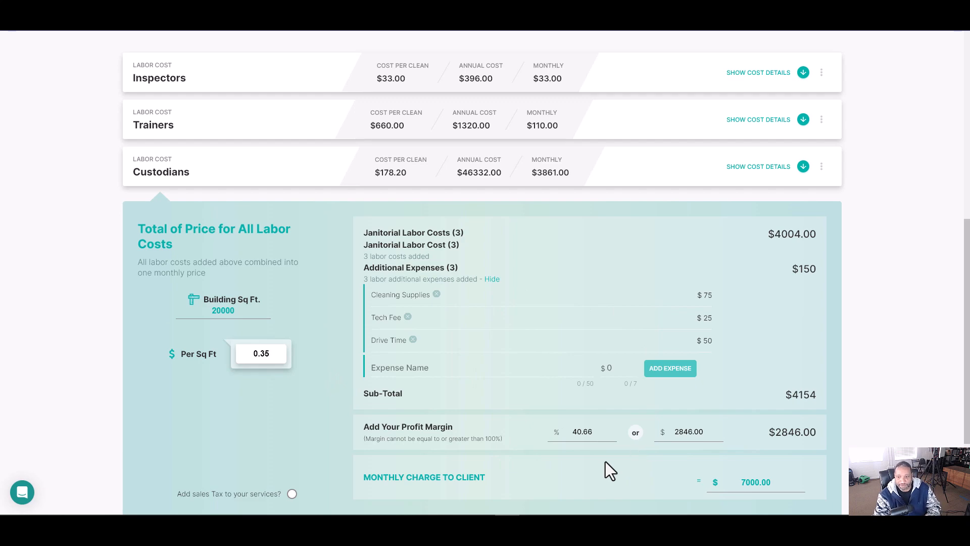
Step: Set the Custodians rate of pay to 18.5, collapse its cost details and check the updated profit margin
{"action": "scroll", "coordinate": [590, 369], "scroll_direction": "up", "scroll_amount": 4}
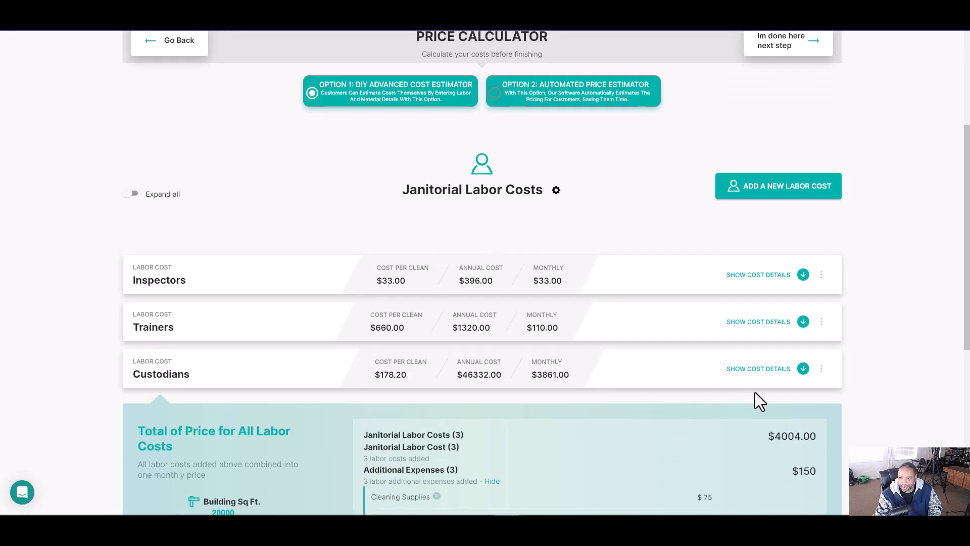
{"action": "left_click", "coordinate": [804, 368]}
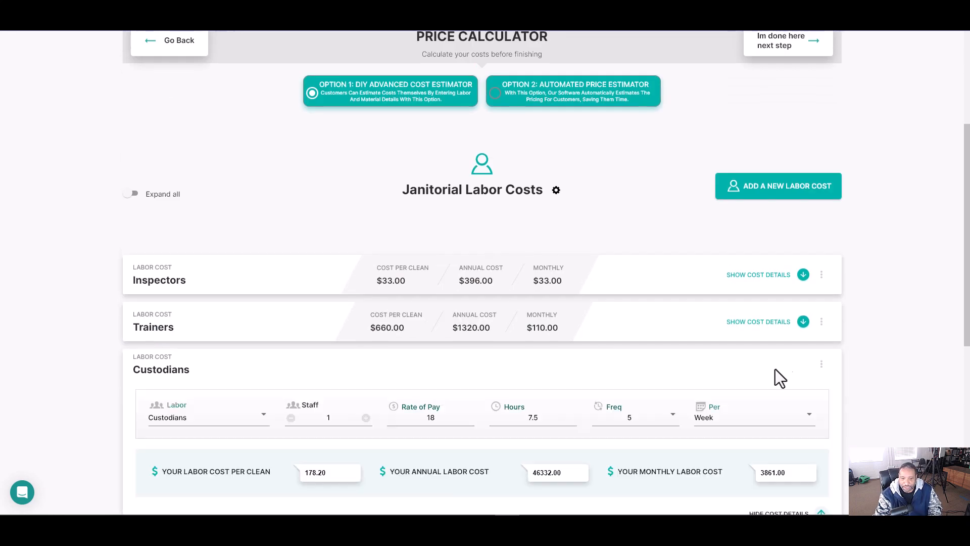
{"action": "left_click", "coordinate": [455, 417]}
{"action": "type", "text": ".5"}
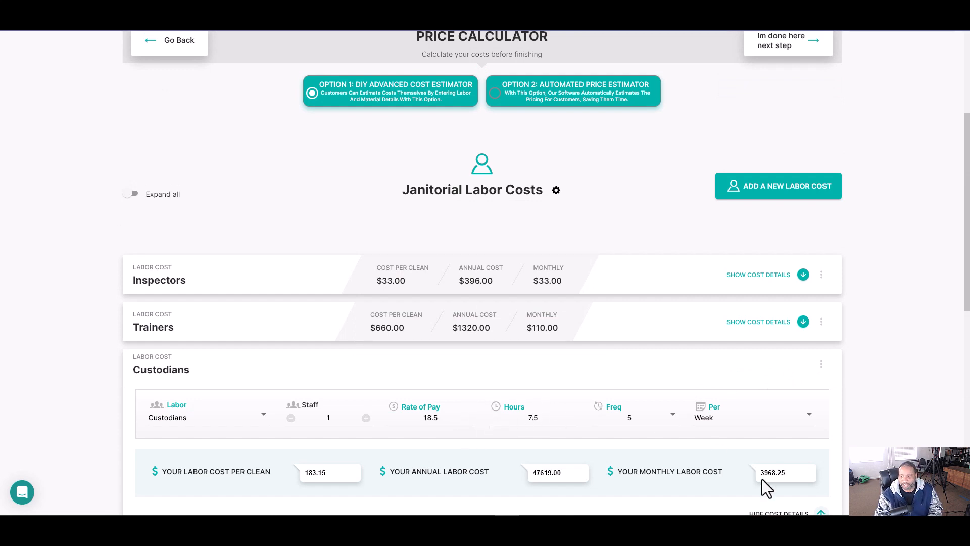
{"action": "scroll", "coordinate": [773, 480], "scroll_direction": "down", "scroll_amount": 2}
{"action": "left_click", "coordinate": [823, 415]}
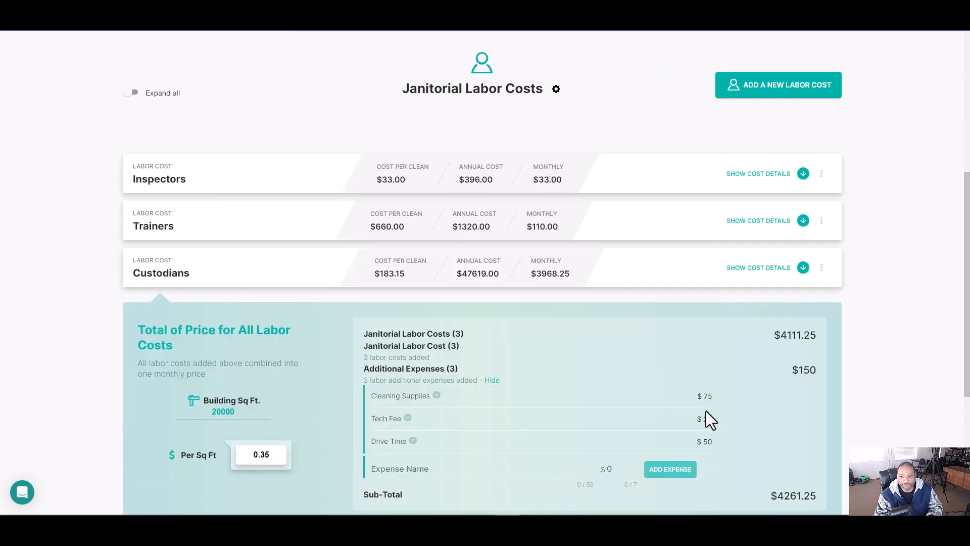
{"action": "scroll", "coordinate": [631, 420], "scroll_direction": "down", "scroll_amount": 2}
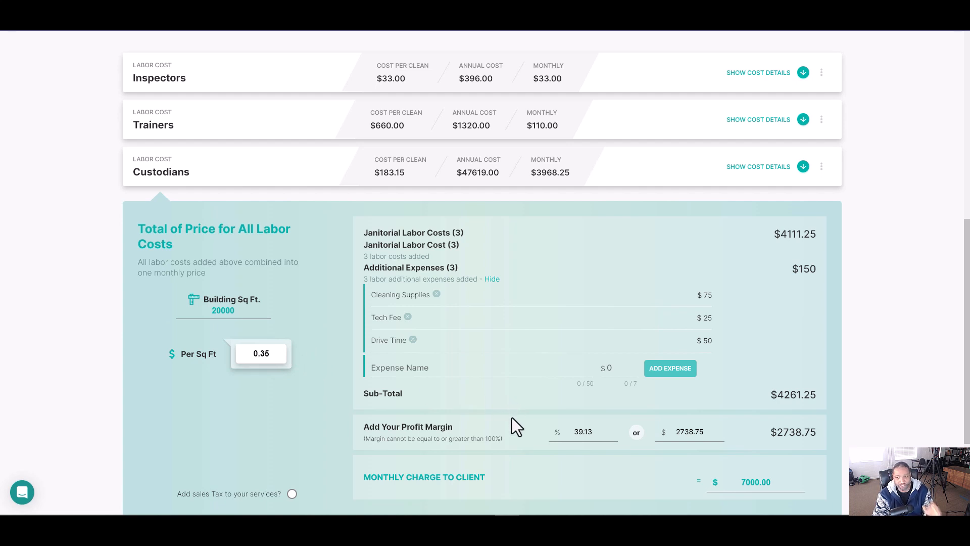
Step: Check the payroll cost factors applied to the janitorial labor costs
{"action": "scroll", "coordinate": [506, 423], "scroll_direction": "up", "scroll_amount": 2}
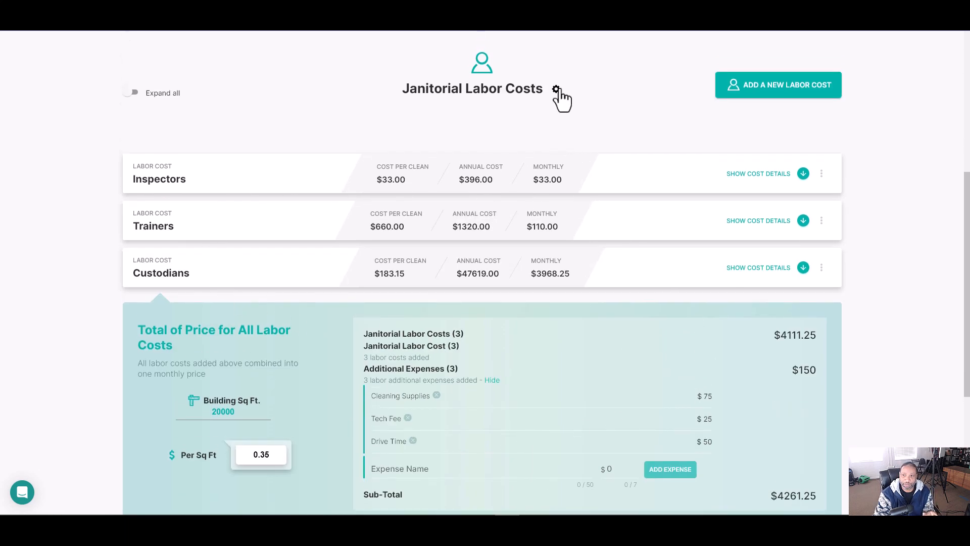
{"action": "scroll", "coordinate": [402, 125], "scroll_direction": "up", "scroll_amount": 3}
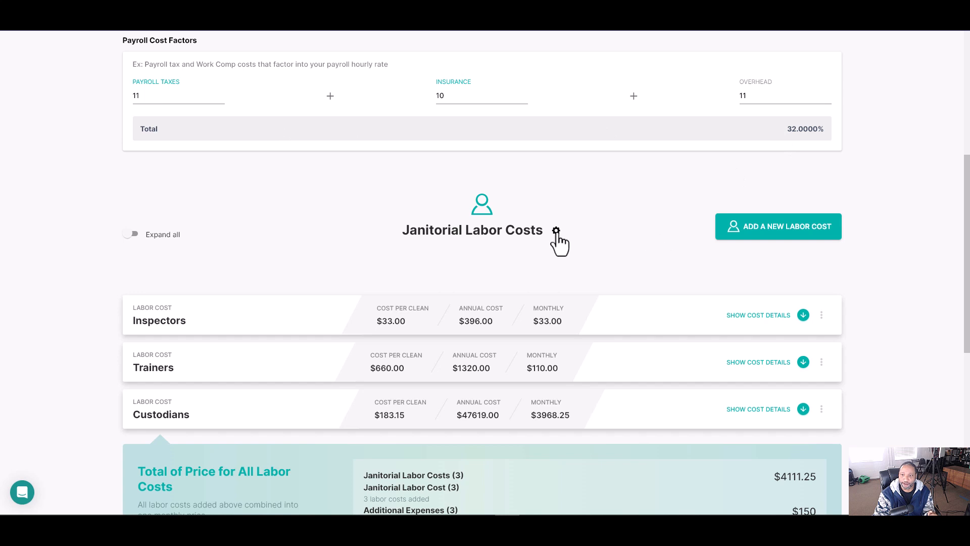
{"action": "scroll", "coordinate": [558, 245], "scroll_direction": "down", "scroll_amount": 3}
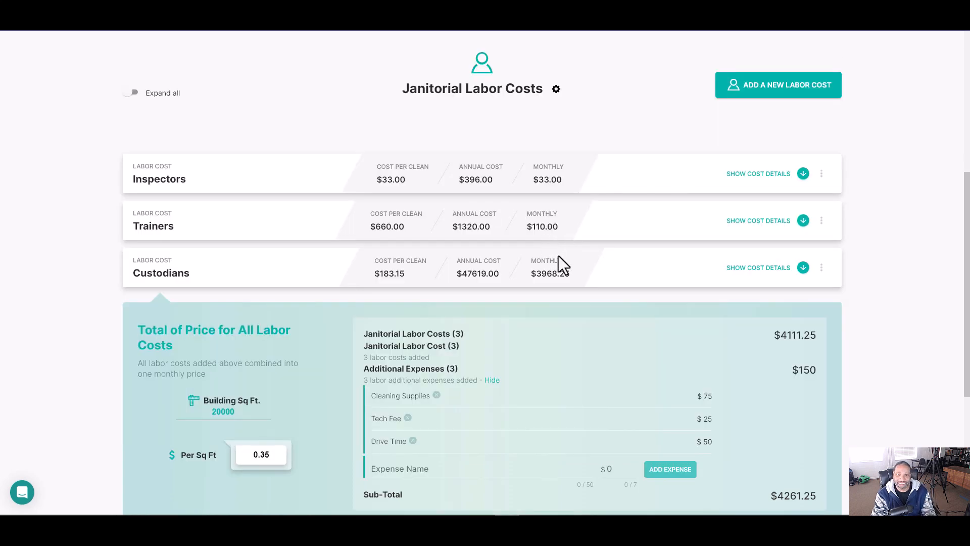